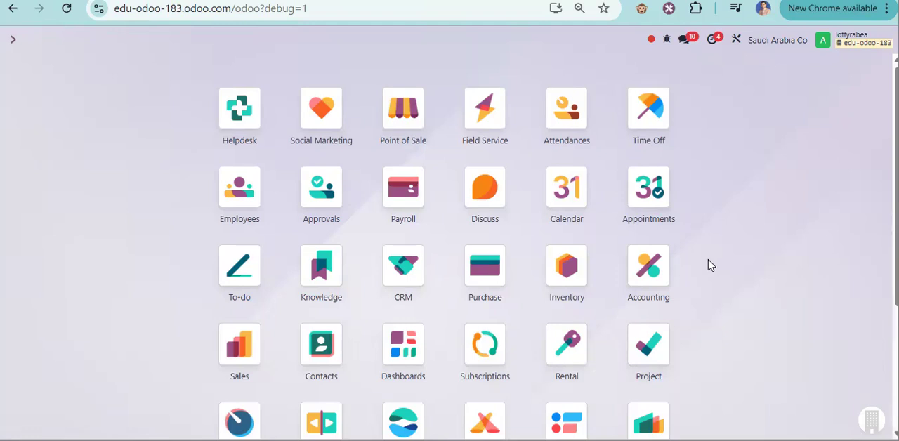
Open the list of customer invoices in the Accounting app.
click(662, 266)
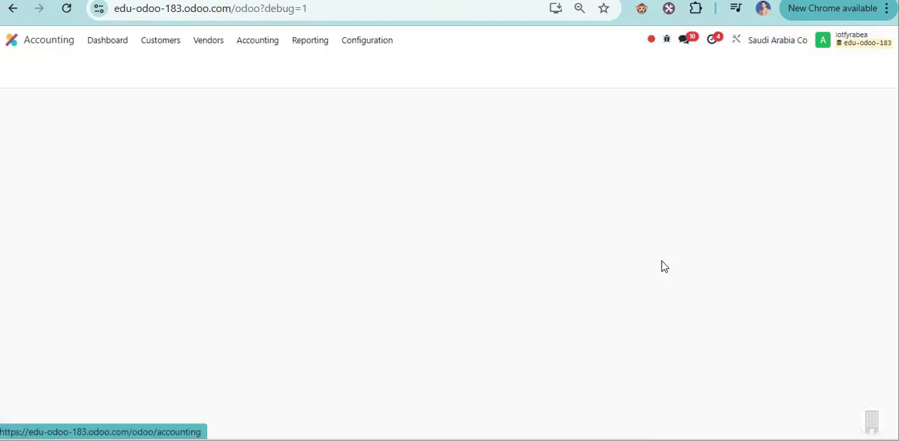
click(169, 42)
click(173, 63)
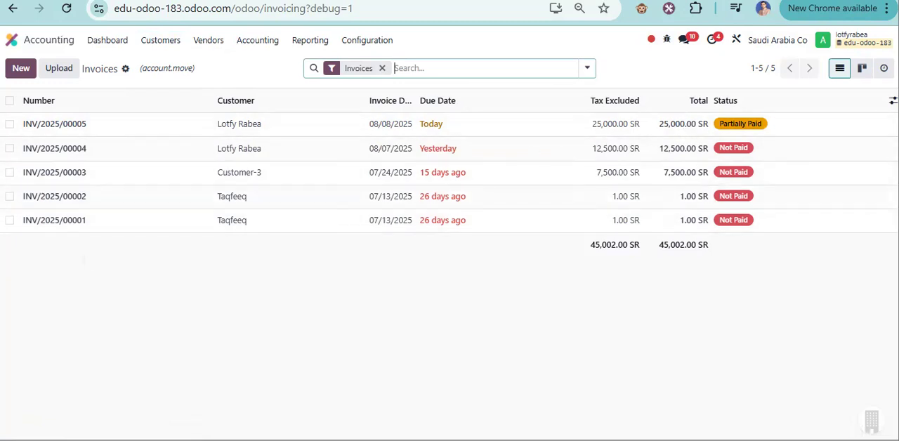
Show the optional Amount Due column in the customer invoices list.
click(893, 101)
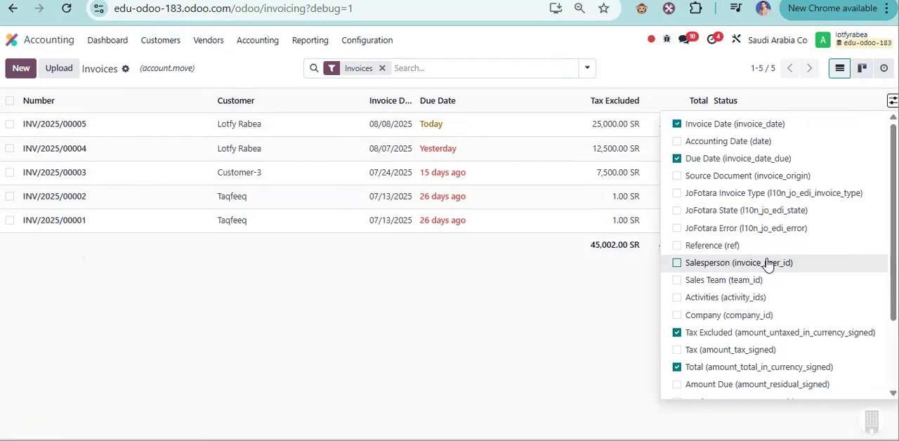
scroll(765, 297, down, 1)
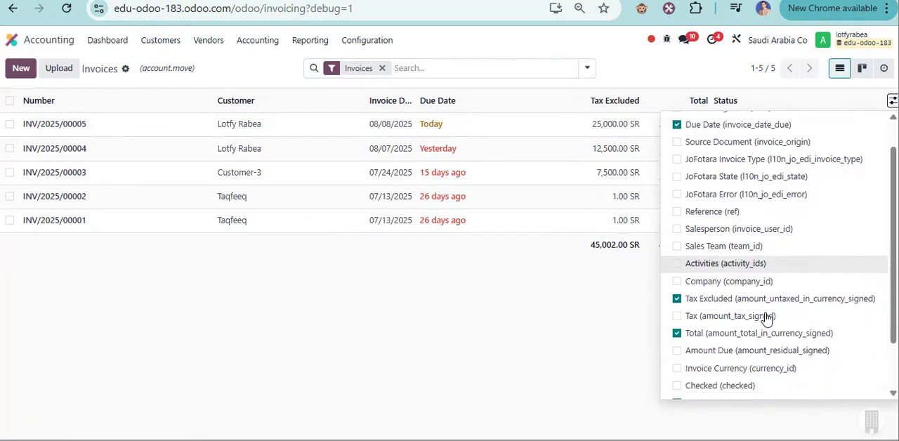
click(731, 343)
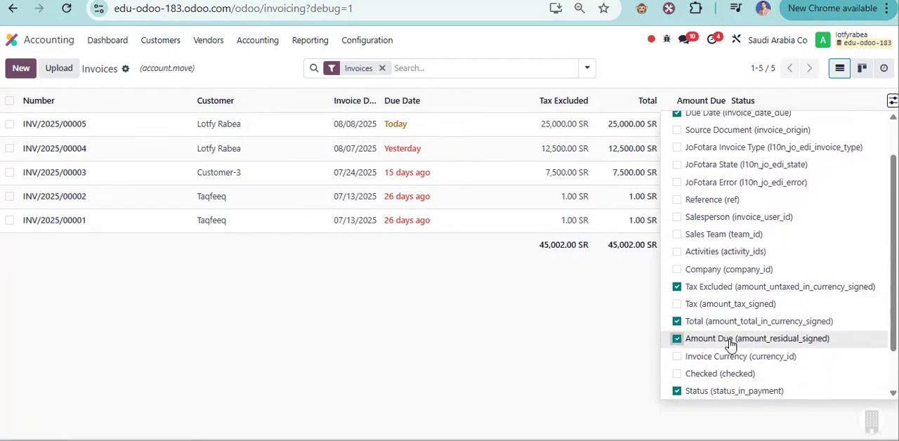
click(592, 345)
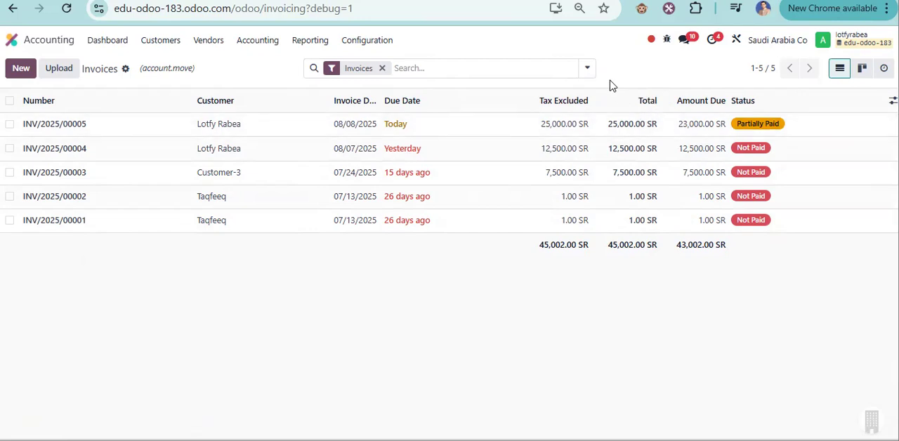
Open invoice INV/2025/00004 and examine its Total Balance Due beneath the invoice totals.
mouse_move(613, 105)
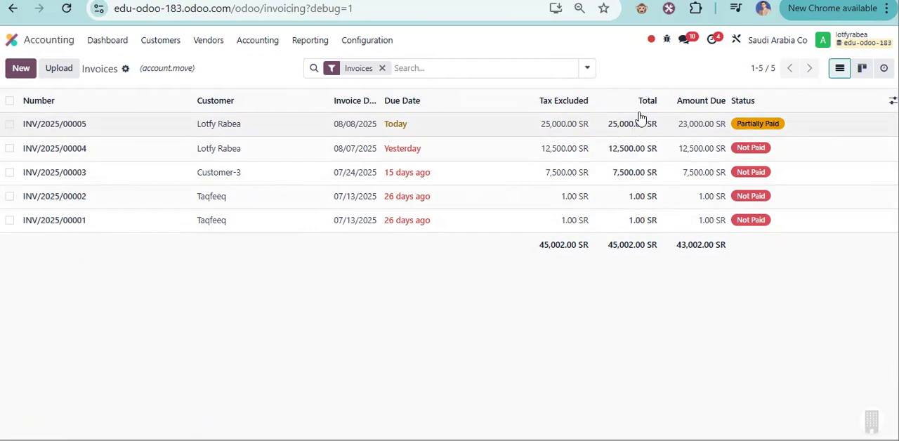
mouse_move(641, 103)
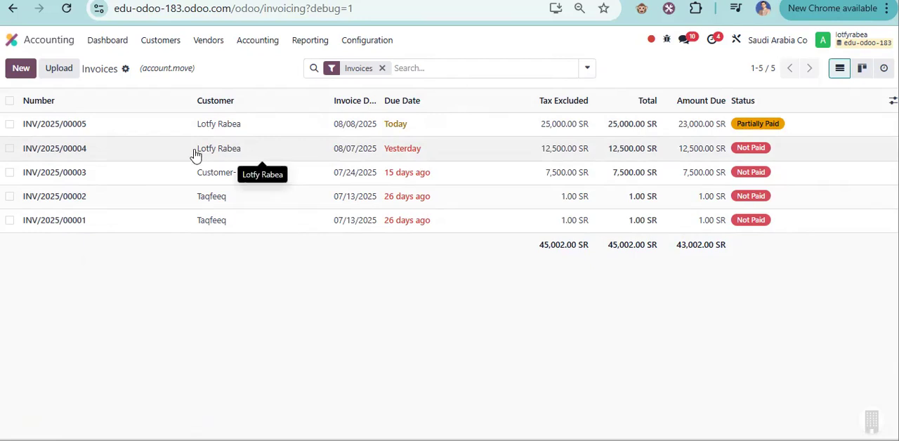
click(159, 156)
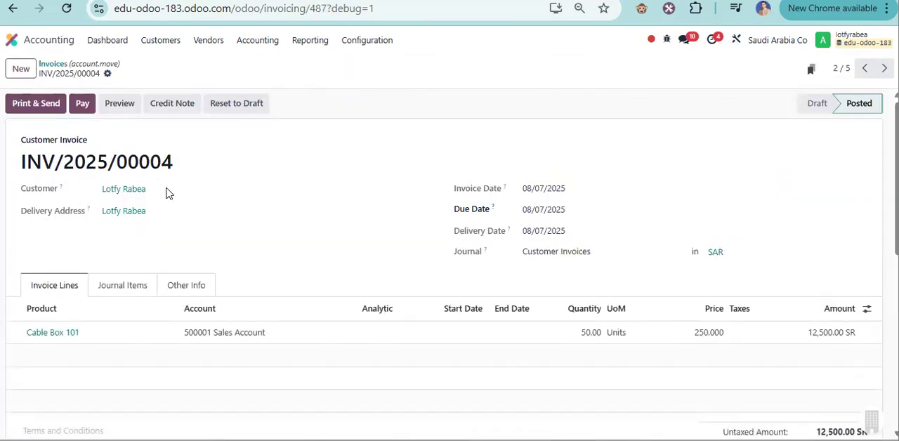
scroll(562, 244, down, 2)
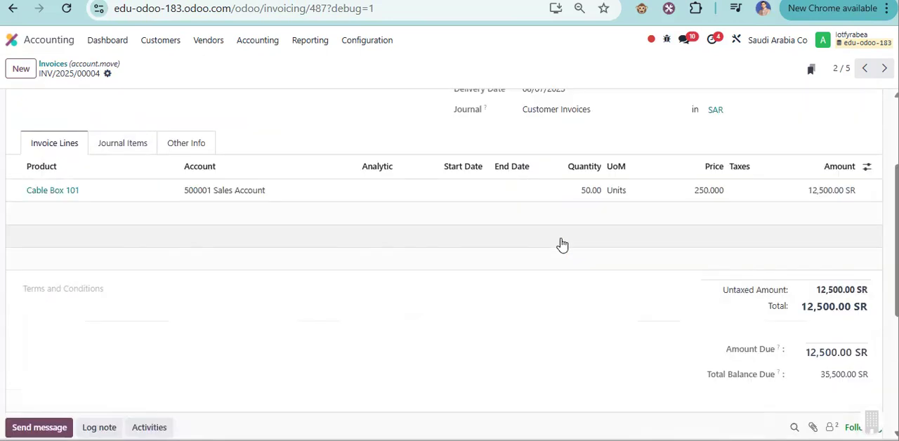
drag(705, 378, 848, 374)
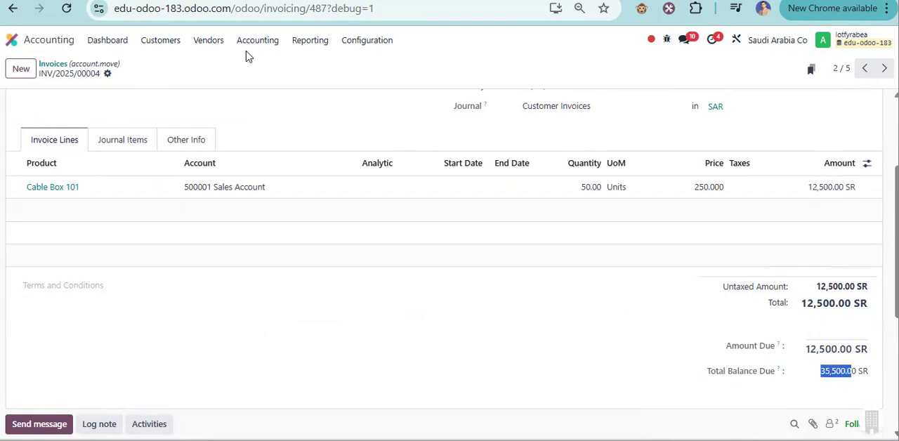
Check the customer's entries in the Partner Ledger report, collapse them, and return to the customer invoices.
click(310, 43)
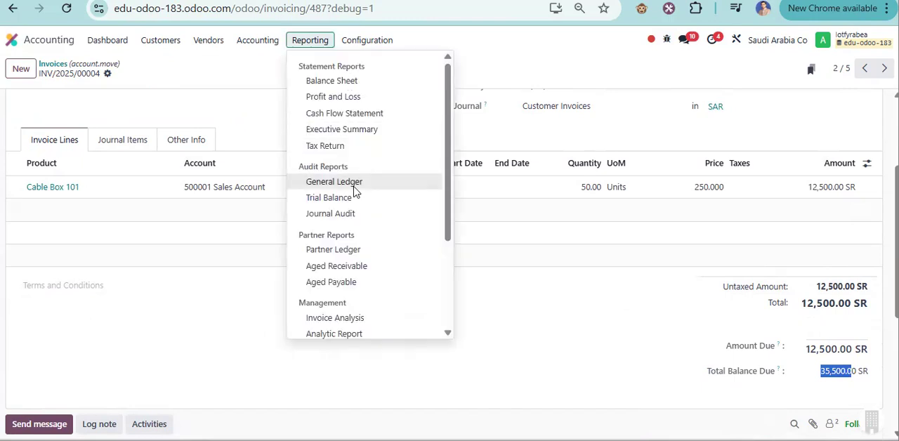
click(351, 249)
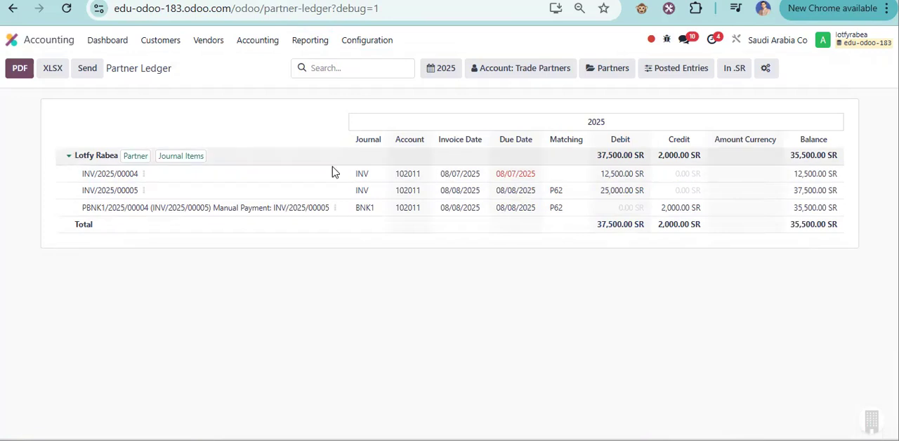
click(332, 166)
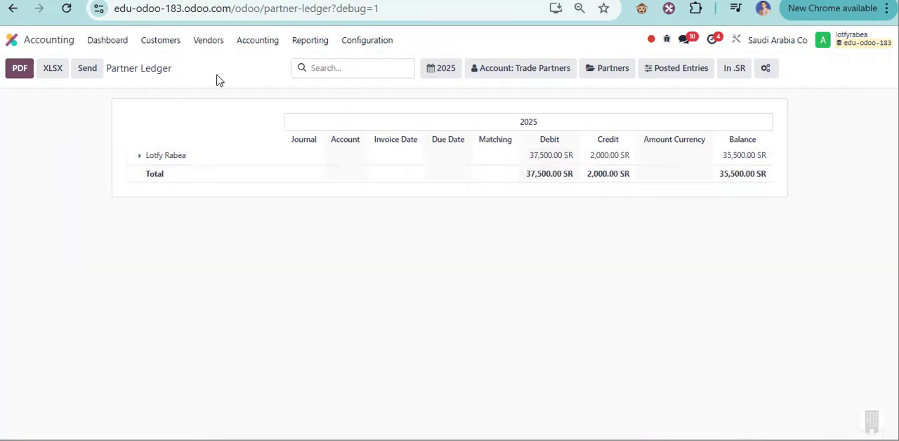
click(165, 47)
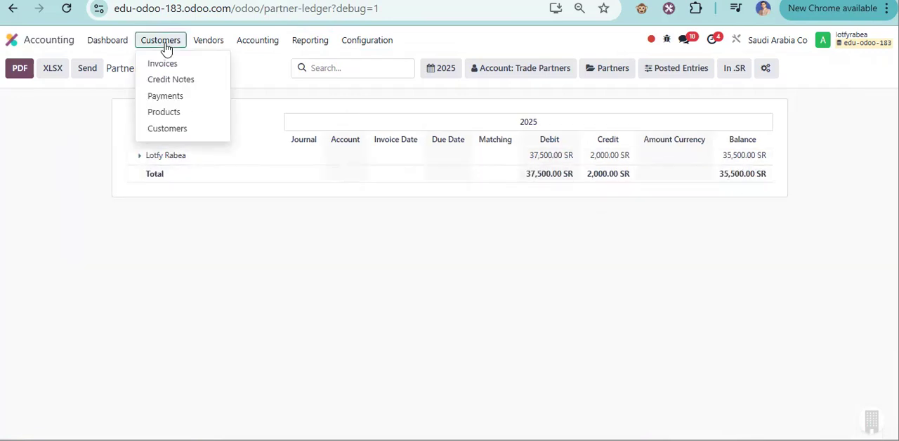
click(185, 64)
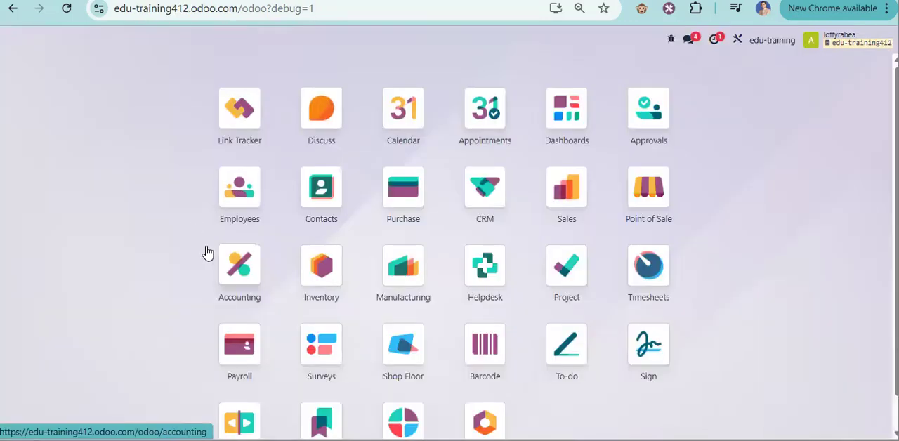
Open the customer invoices list in the Accounting app of the edu-training412 database.
click(254, 263)
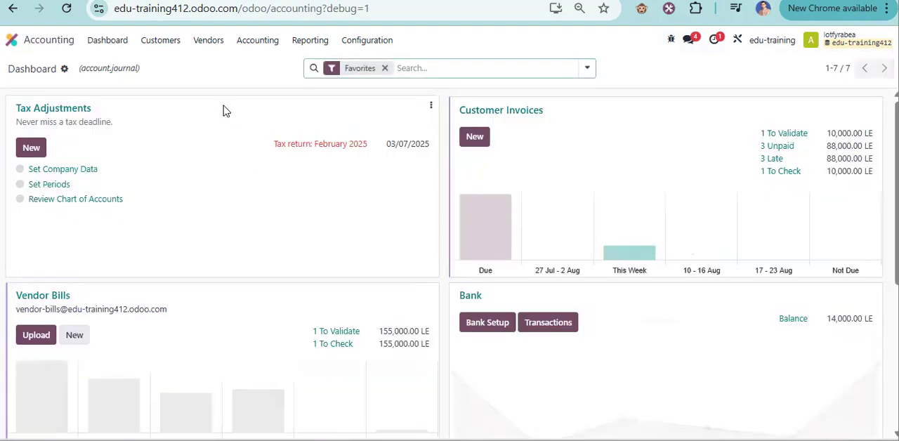
click(165, 45)
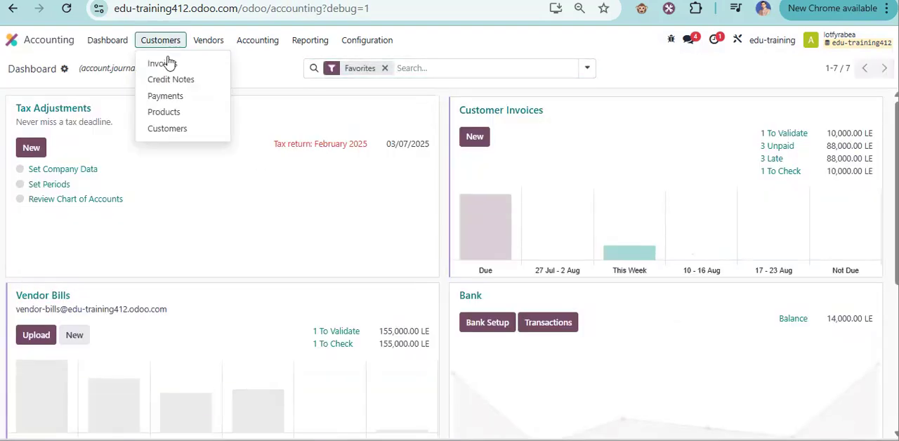
click(166, 63)
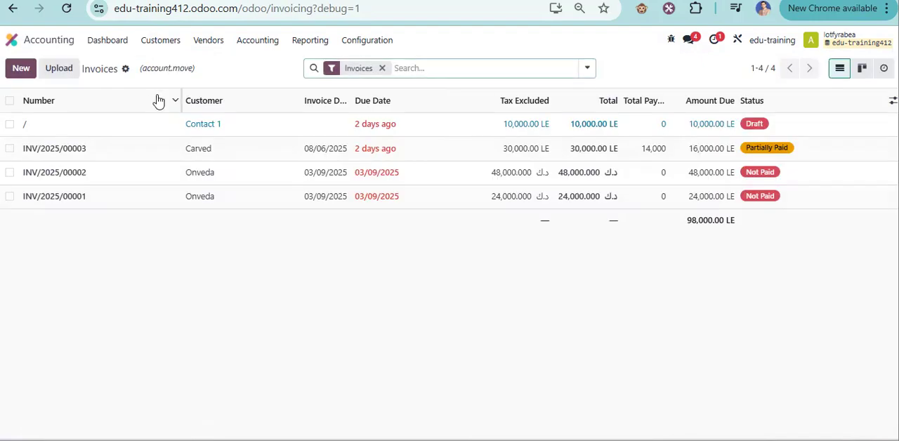
Create a new customer invoice, try to enter the customer's full name, and save the draft.
click(21, 73)
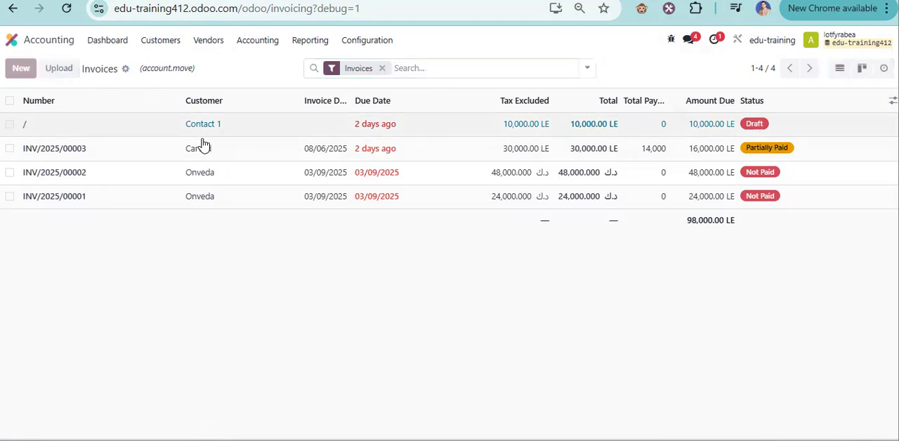
click(155, 190)
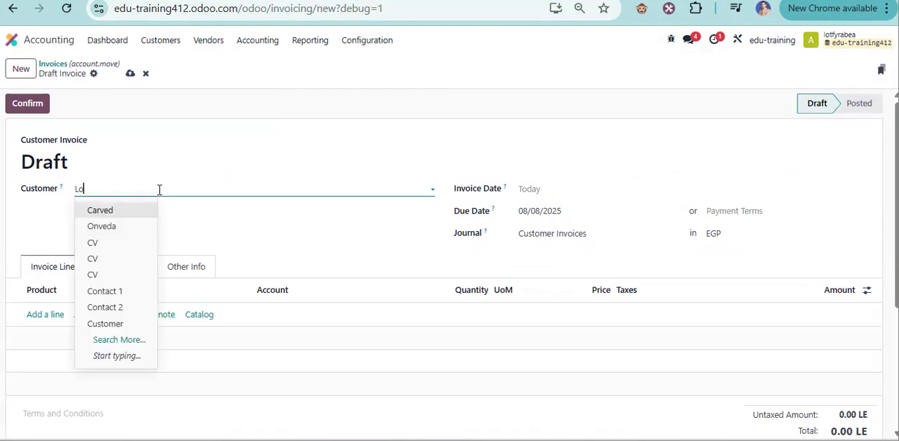
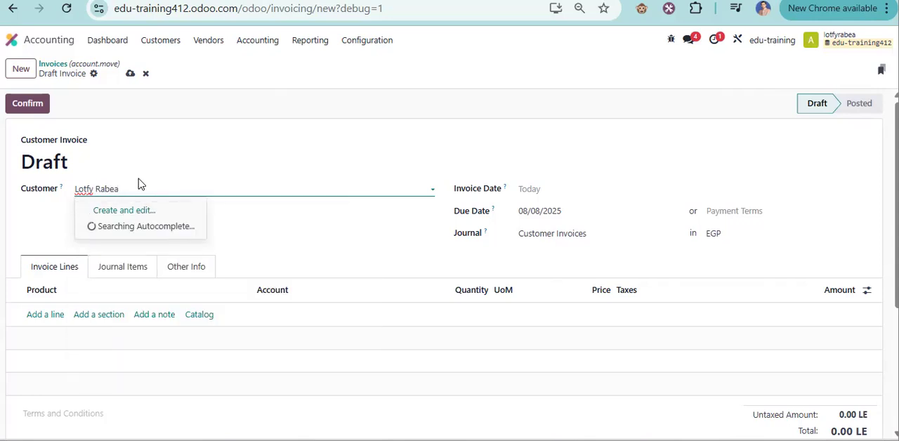
click(131, 74)
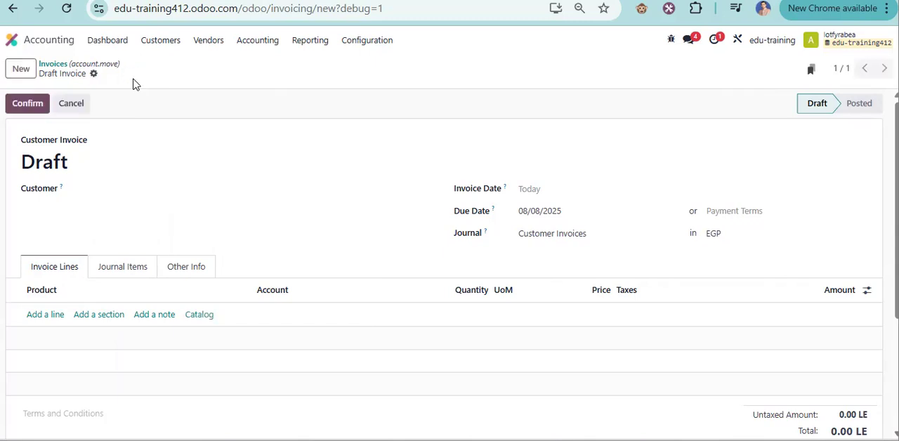
Enter the customer's full name on the draft invoice and open the creation form for a new partner.
click(121, 192)
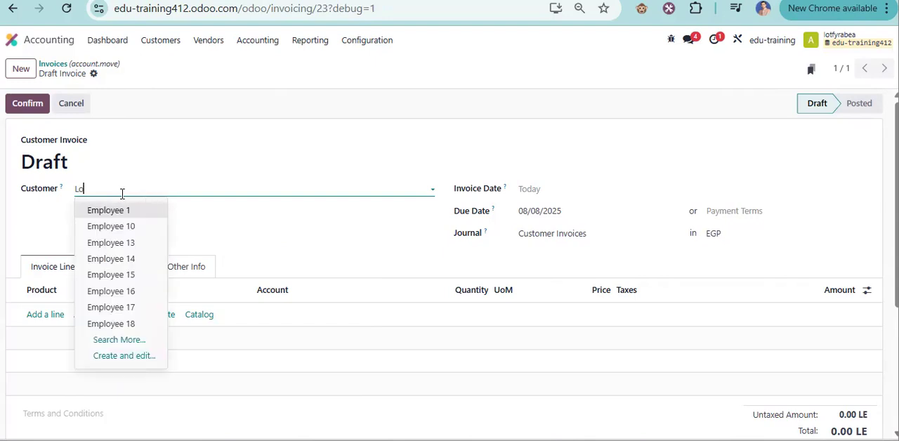
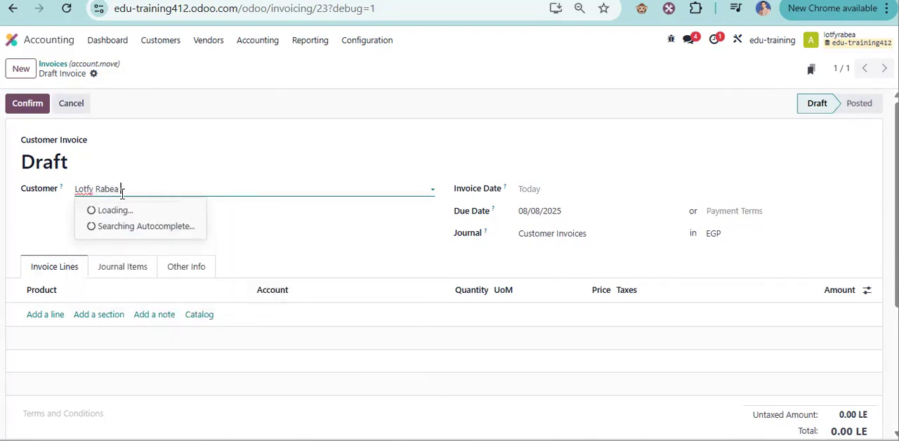
click(112, 209)
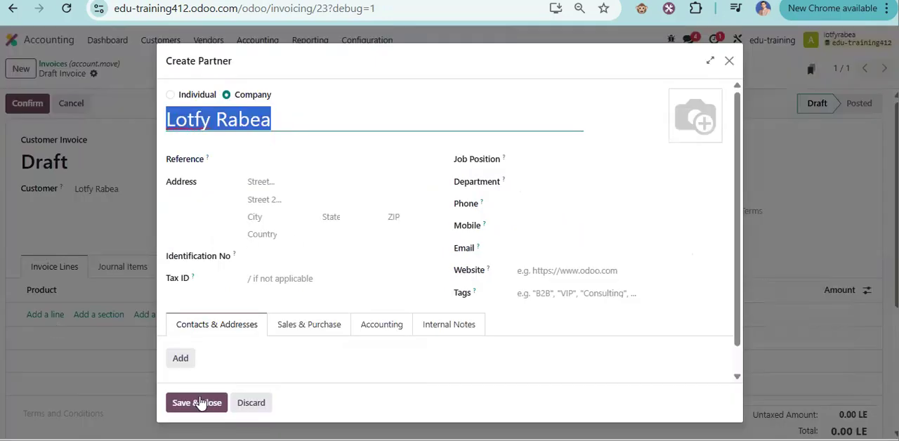
Assign the Customer tag to the new partner, save the partner, and save the draft invoice.
click(200, 402)
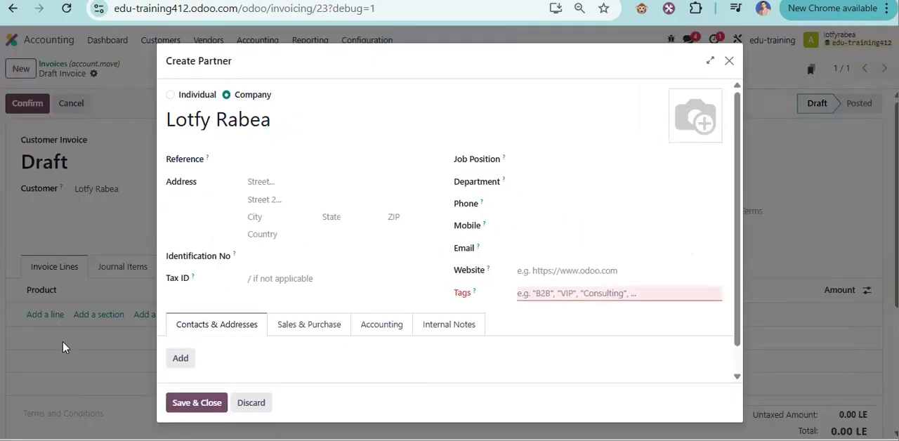
click(598, 295)
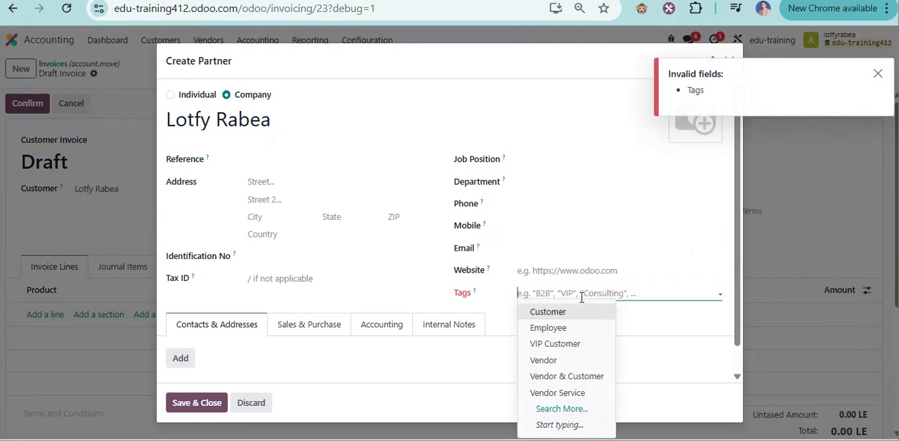
click(548, 312)
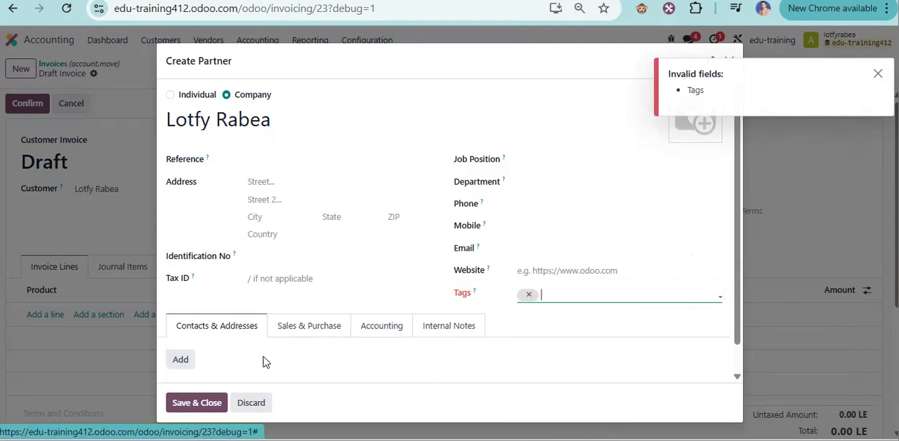
click(195, 402)
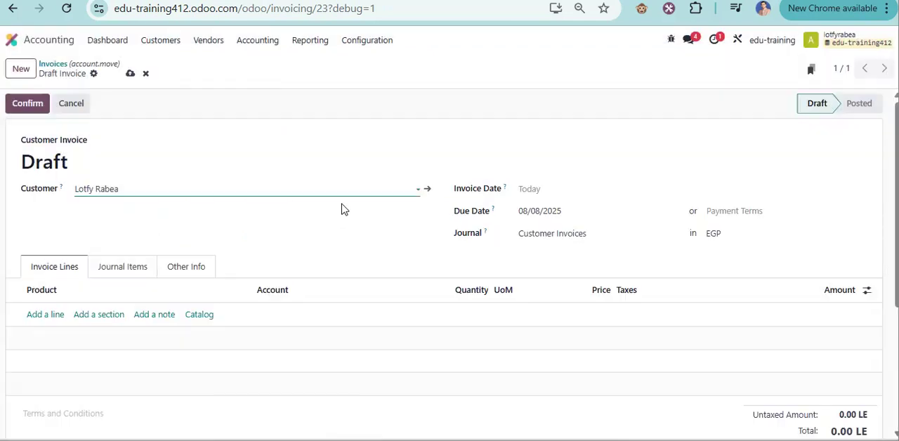
click(135, 77)
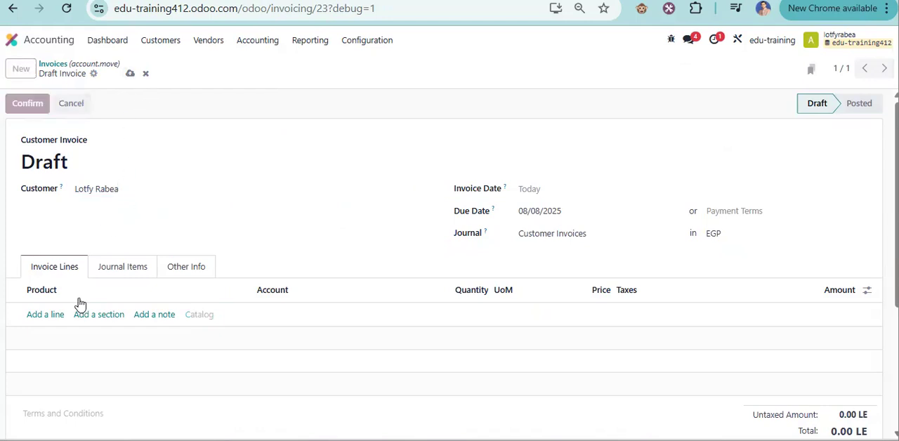
Add an invoice line for the product Cable Box with a quantity of 50.
click(45, 315)
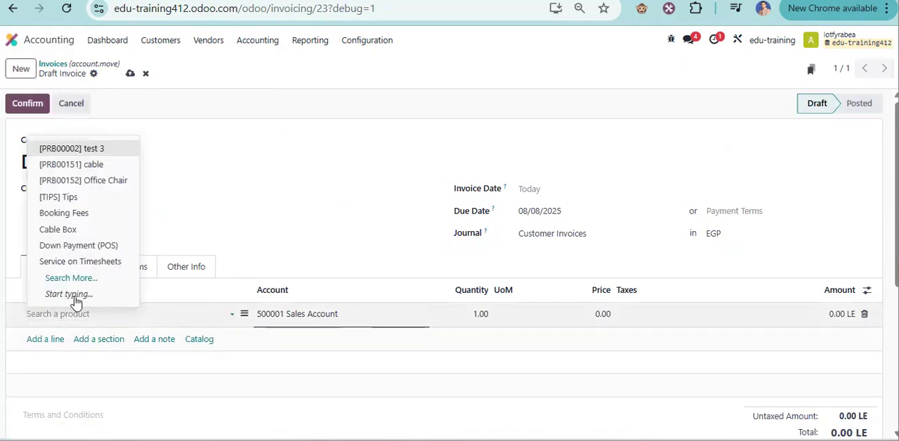
click(65, 230)
click(464, 313)
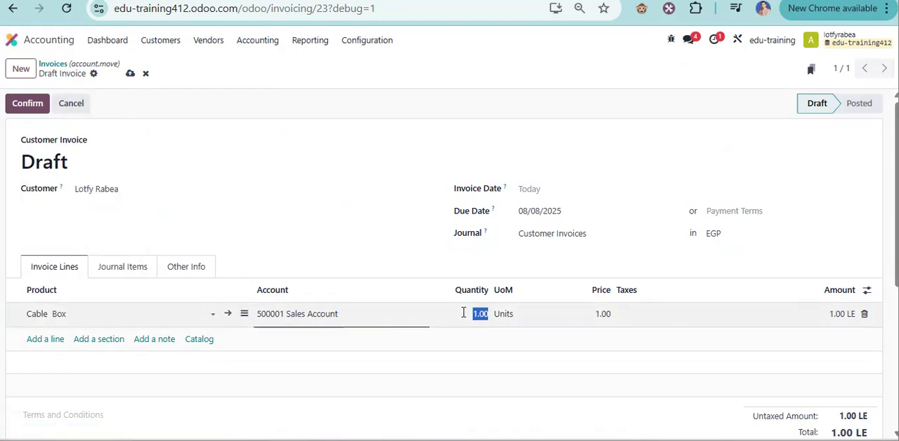
text(50)
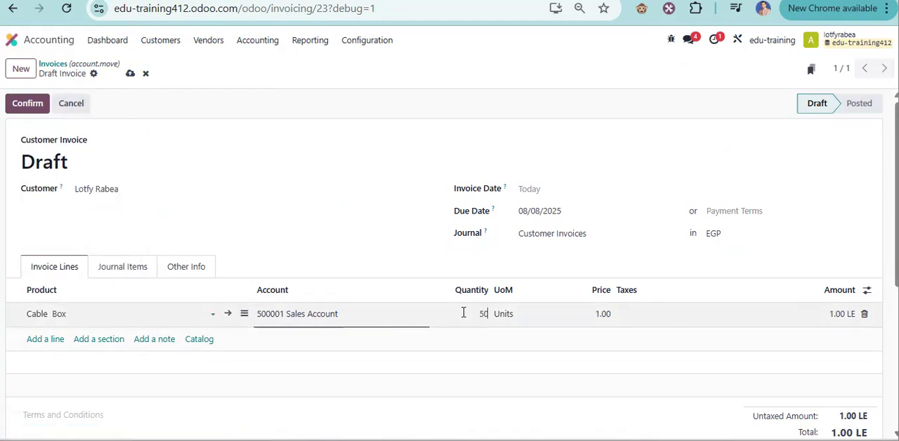
Set the Cable Box line's price to 360, save the draft invoice, and check its total.
click(594, 325)
text(360)
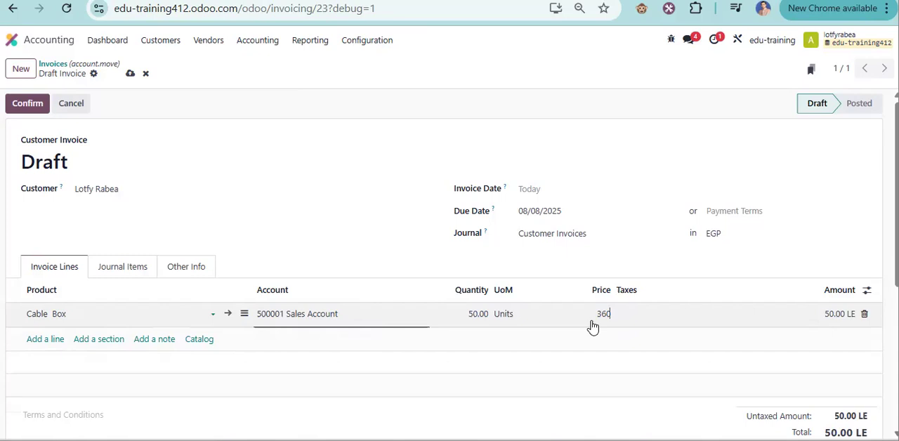
click(128, 74)
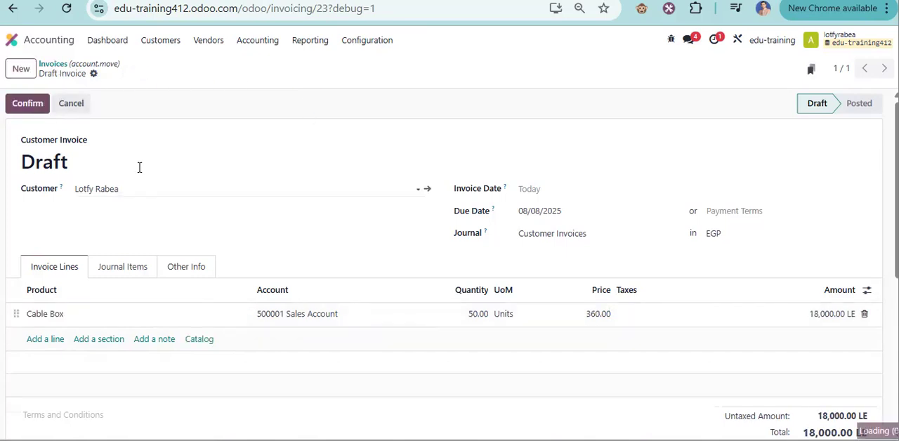
scroll(328, 200, down, 1)
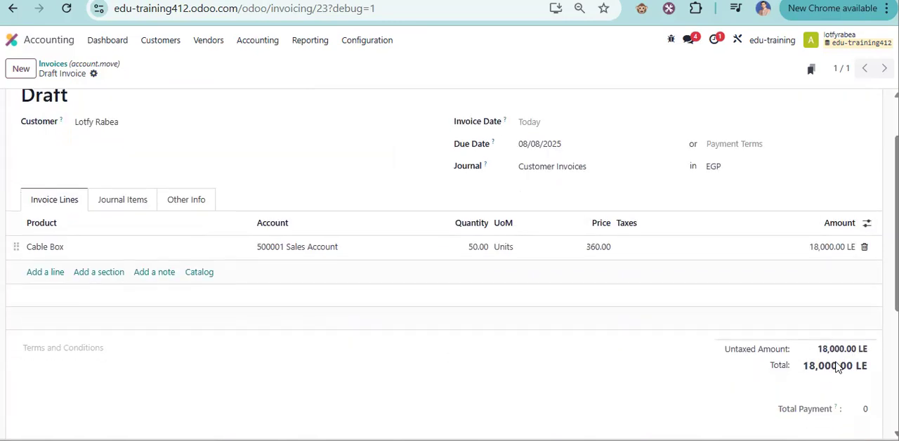
scroll(144, 136, up, 1)
Confirm the invoice and check the Amount Due below its totals.
click(25, 100)
scroll(831, 413, down, 1)
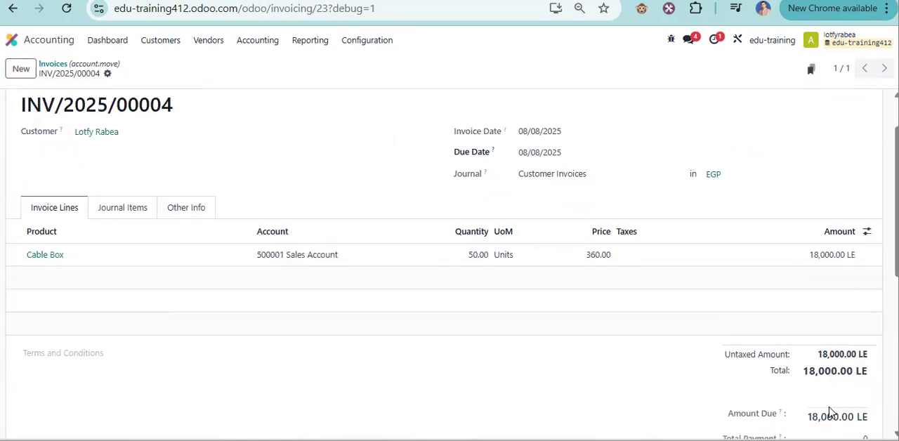
scroll(842, 382, down, 1)
mouse_move(732, 379)
mouse_down()
mouse_move(758, 396)
mouse_move(724, 389)
mouse_up()
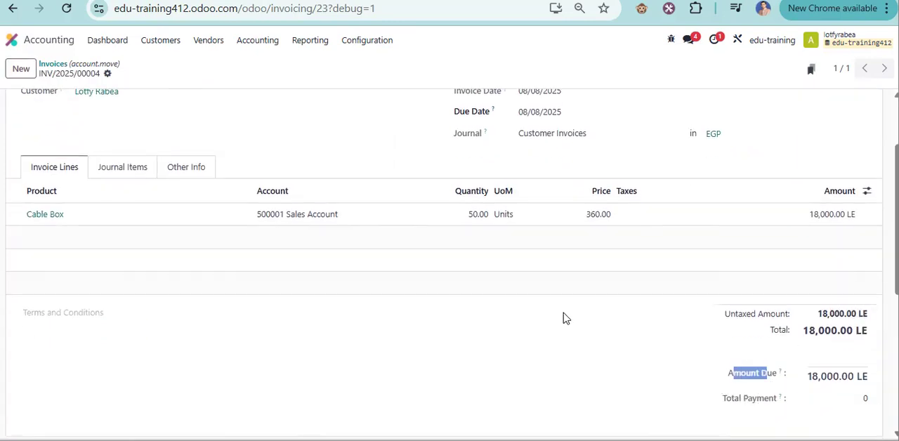
Open the invoice form in Studio and insert a new Related Field below Total Payment in the totals section.
scroll(126, 171, up, 2)
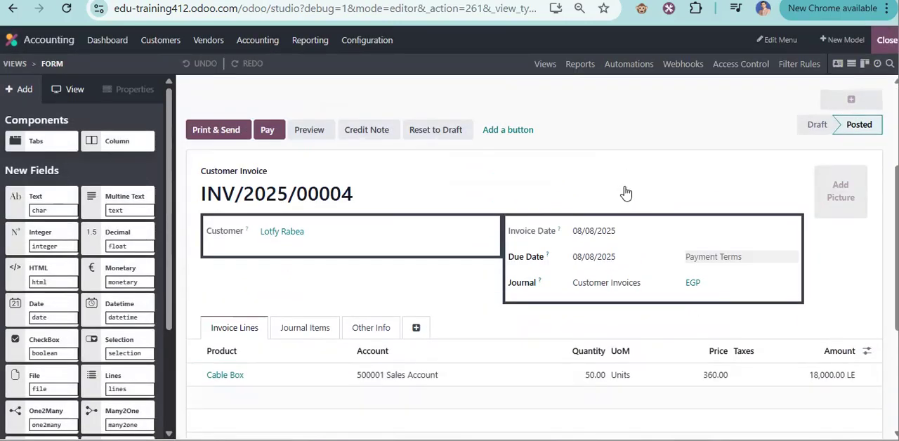
scroll(421, 253, down, 4)
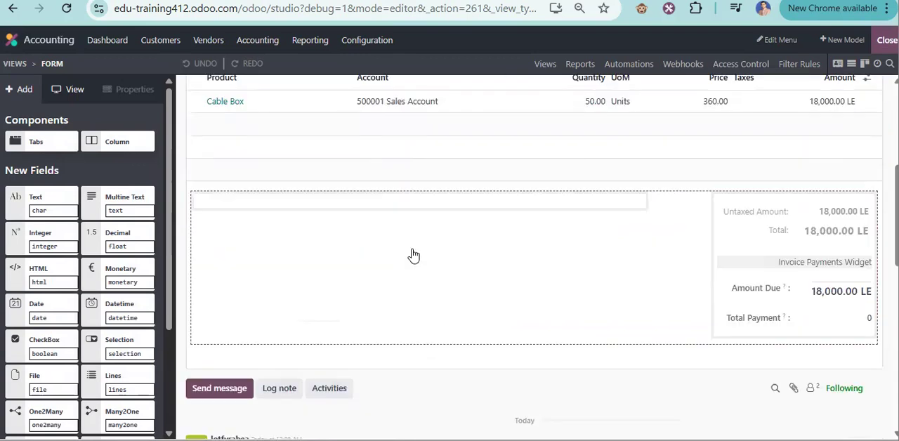
scroll(369, 245, down, 1)
scroll(98, 337, down, 2)
scroll(112, 363, down, 1)
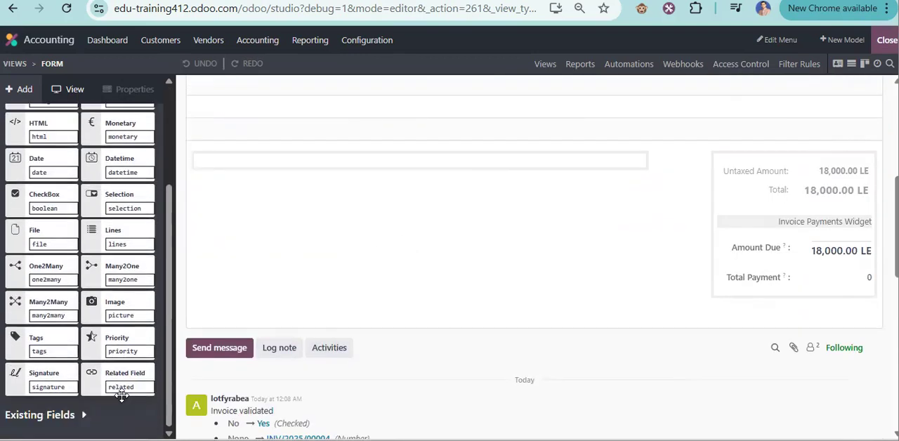
drag(226, 361, 747, 313)
drag(740, 303, 740, 303)
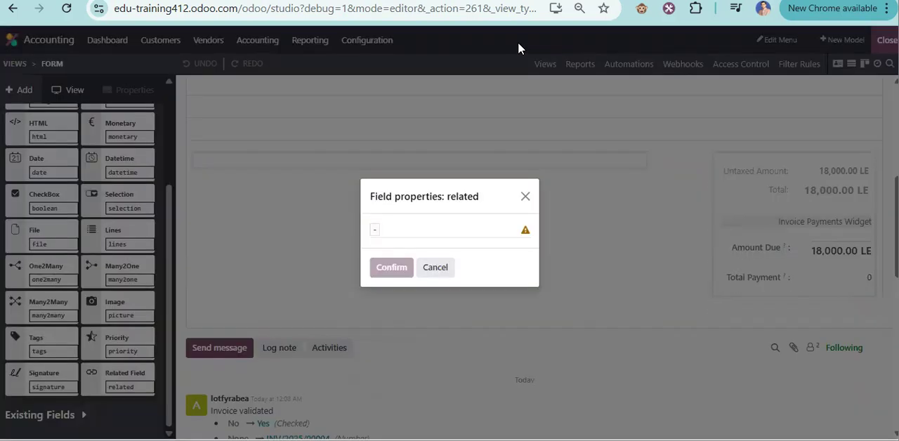
Duplicate the browser tab, leave Studio in the copy, and open the customers as a list.
right_click(485, 0)
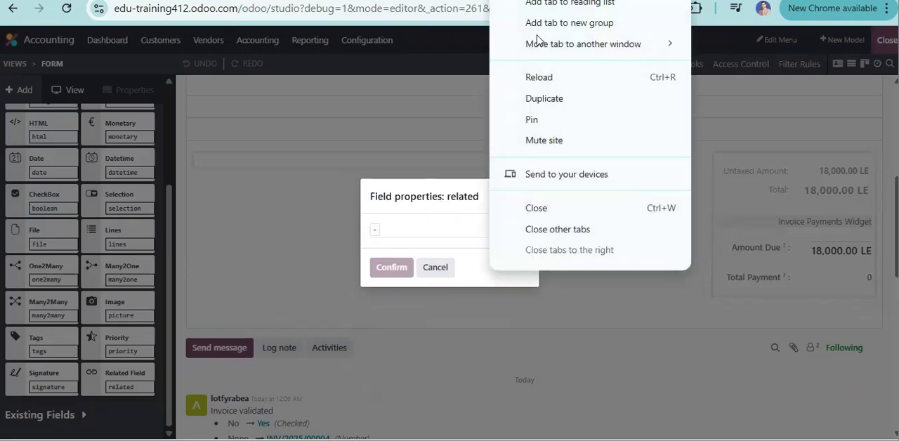
click(562, 100)
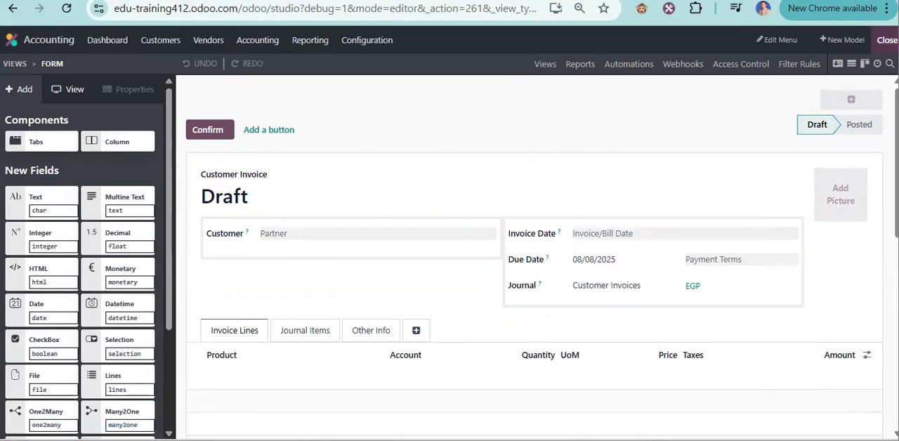
click(887, 40)
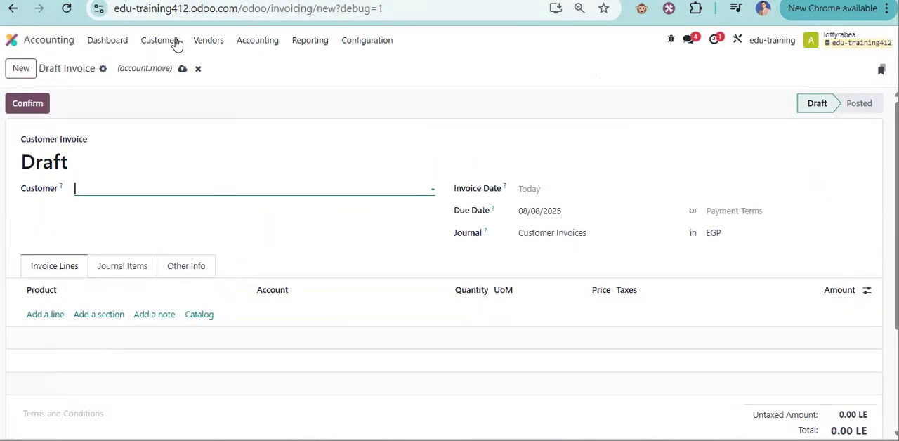
click(177, 44)
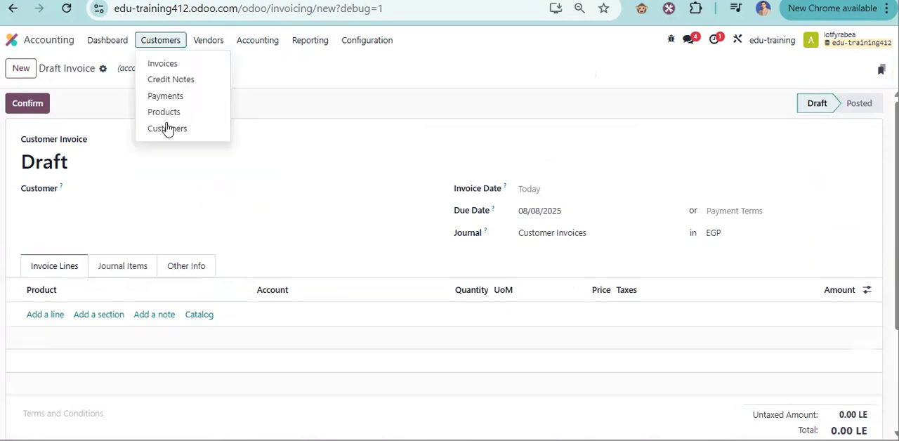
click(167, 129)
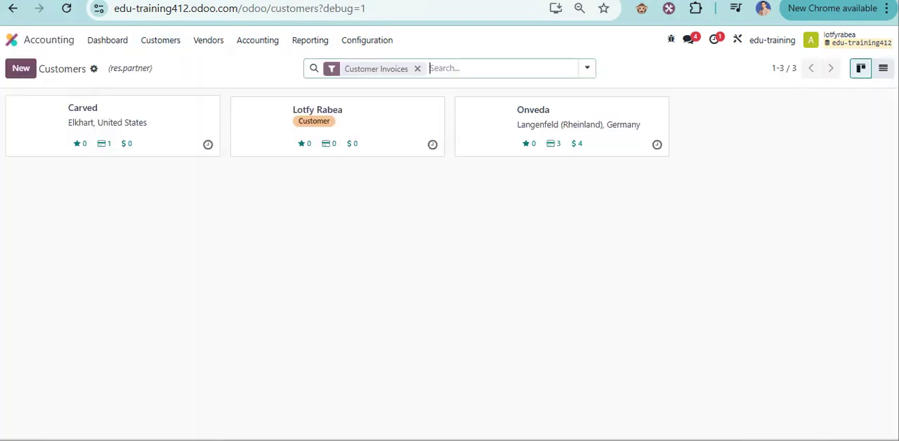
click(883, 68)
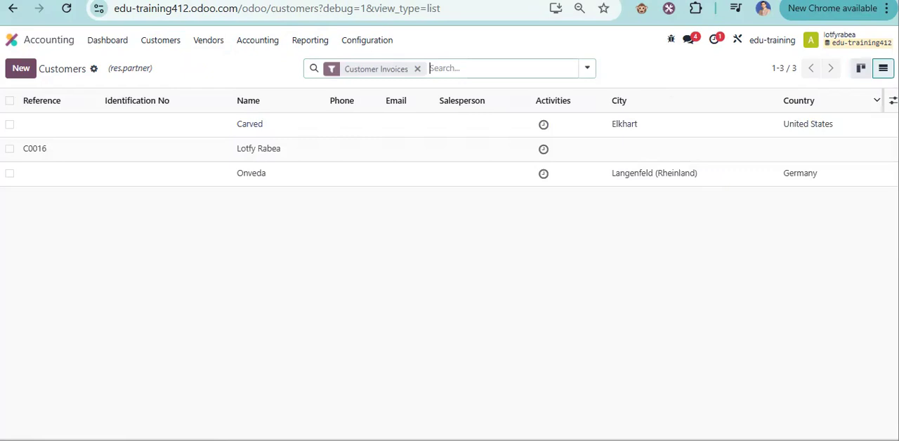
Show the Total Due and Total Overdue columns in the customer list.
click(893, 101)
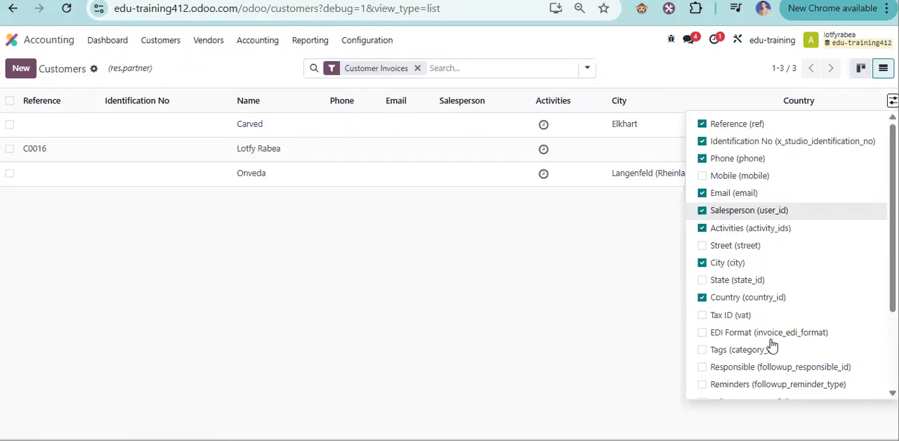
scroll(772, 344, down, 1)
scroll(733, 350, down, 1)
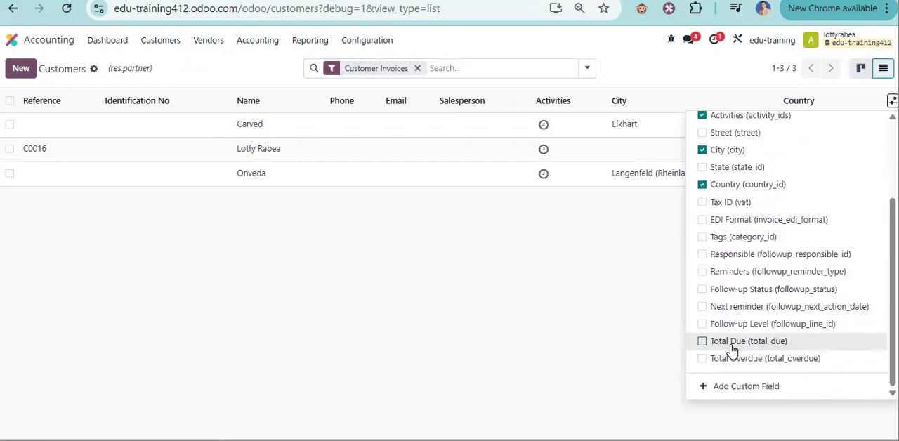
click(732, 344)
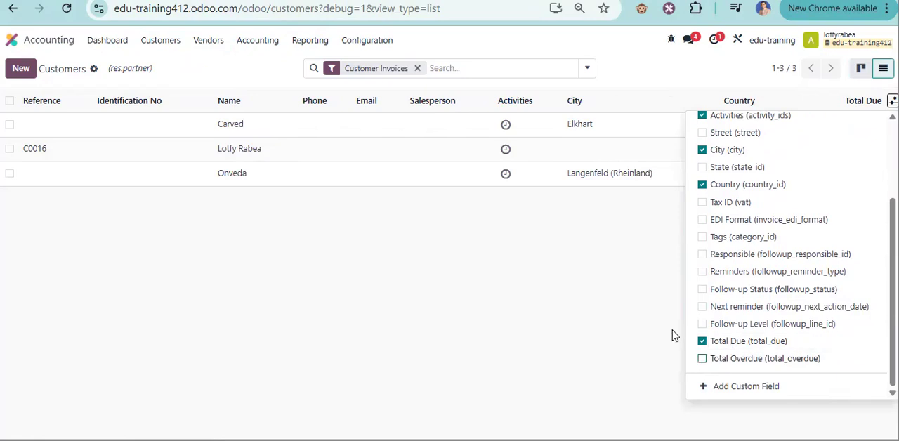
click(702, 358)
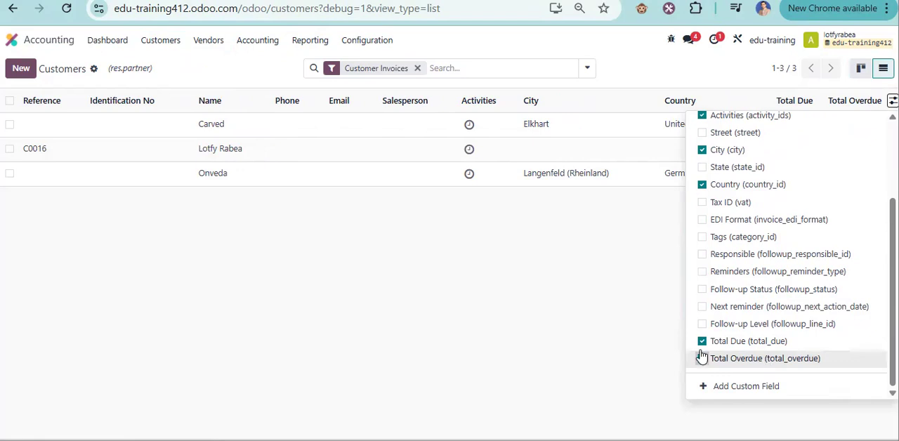
click(637, 288)
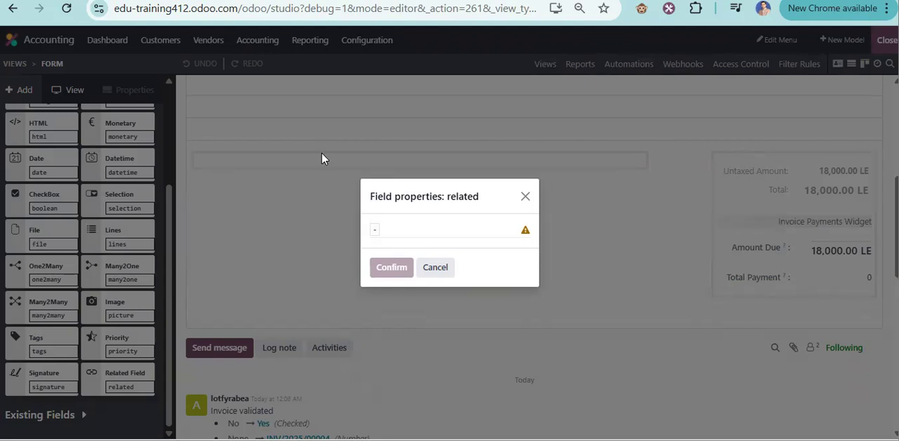
Return to the Studio tab and link the new related field to Partner > Total Due.
click(425, 239)
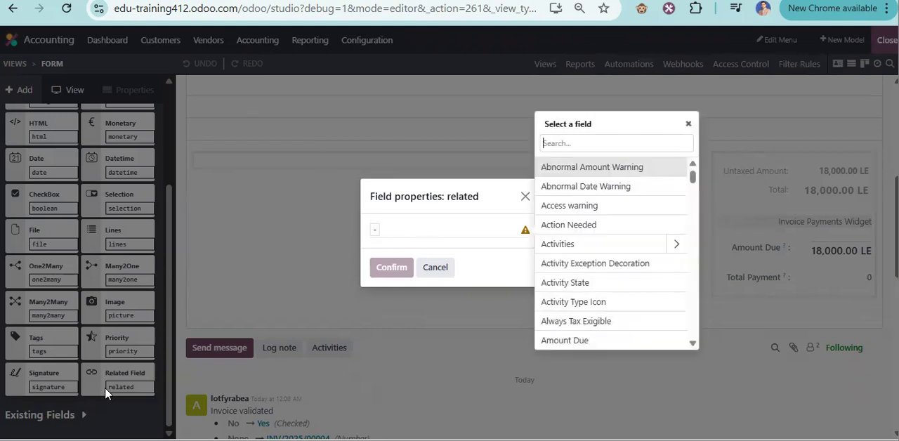
click(599, 143)
text(par)
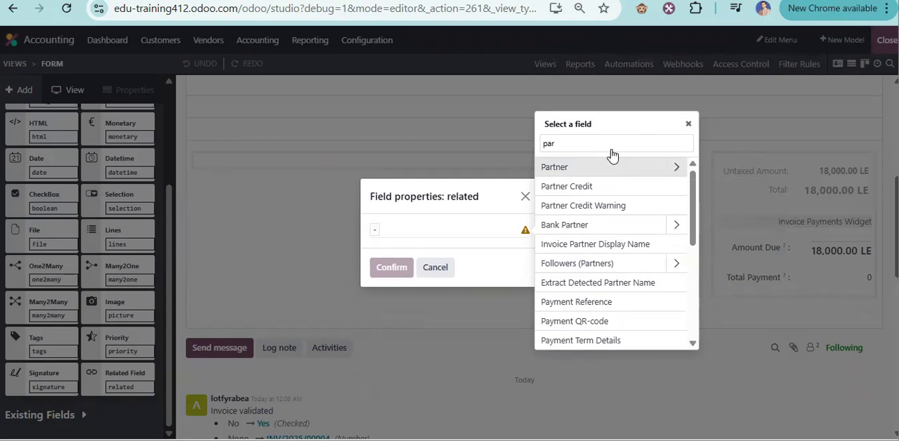
click(676, 168)
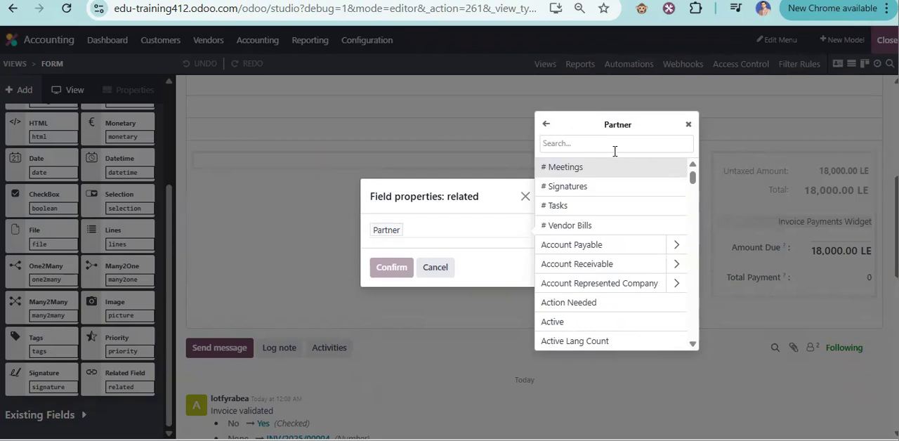
text(to)
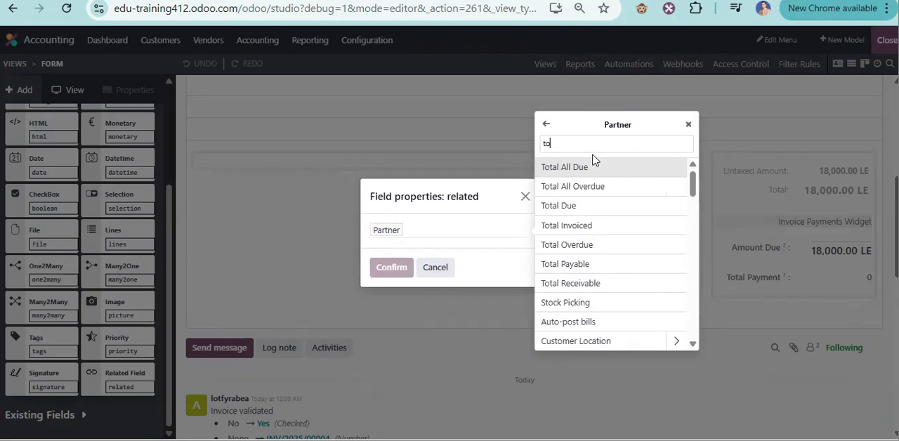
click(591, 208)
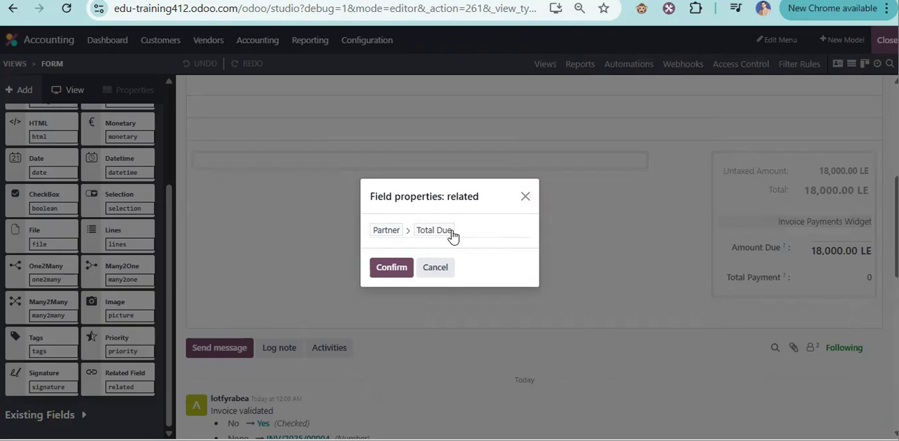
click(391, 268)
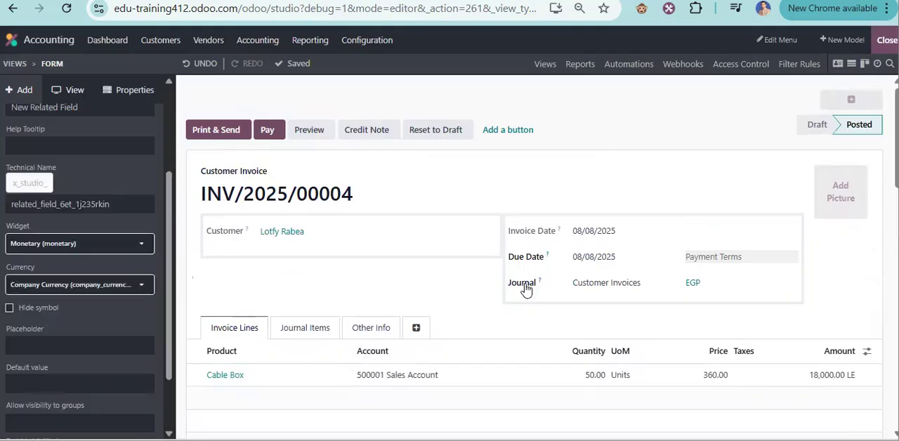
Set the new related field's technical name to Total Balance Due, leave Studio, and check the field on the invoice.
scroll(526, 285, down, 3)
scroll(525, 280, down, 1)
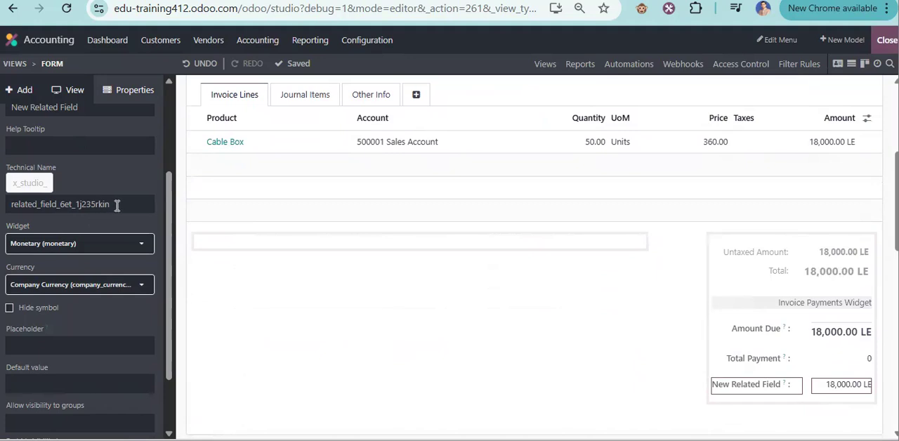
drag(118, 205, 2, 214)
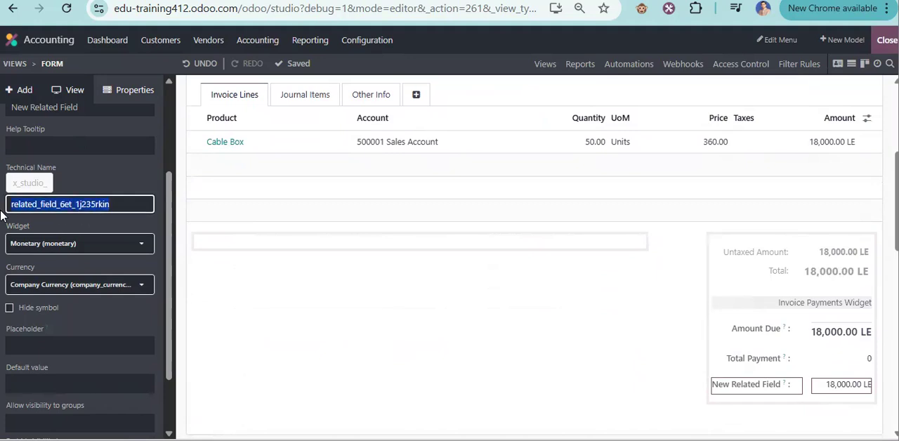
text(Total Balance Due)
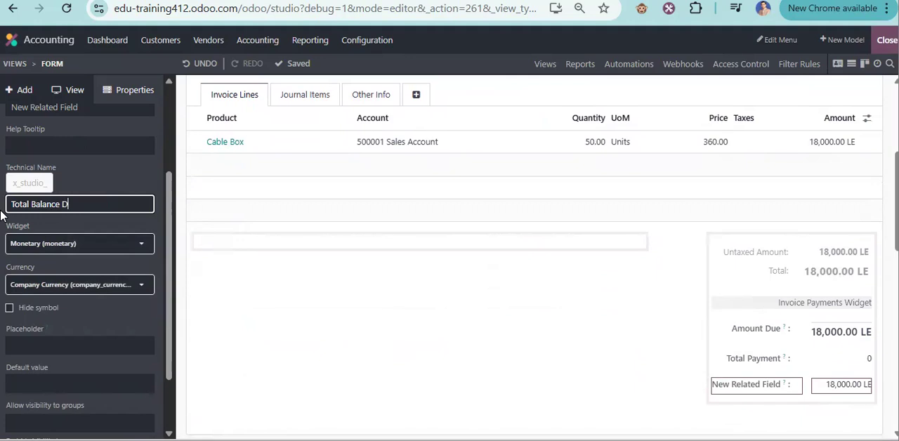
click(135, 170)
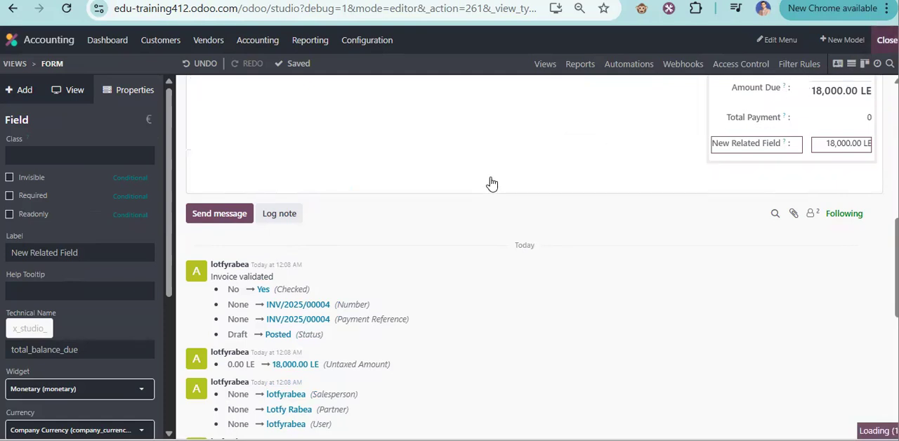
scroll(444, 310, down, 3)
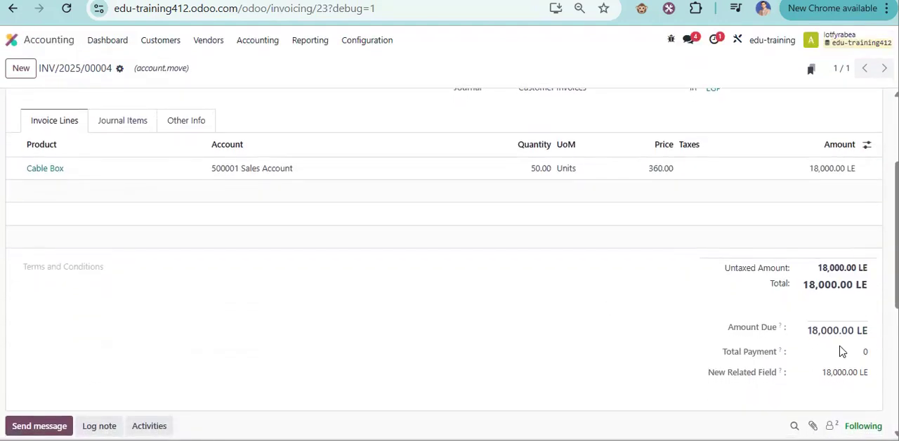
scroll(309, 249, up, 3)
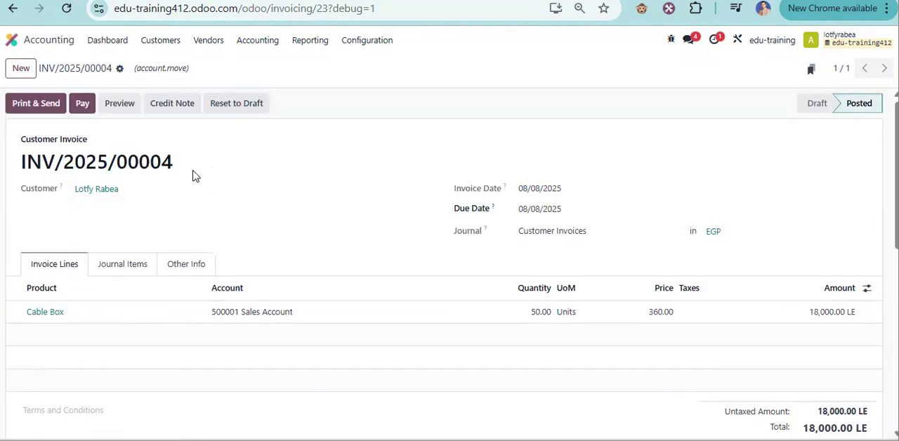
Duplicate the posted customer invoice and set the Cable Box line's price to 280.
click(121, 70)
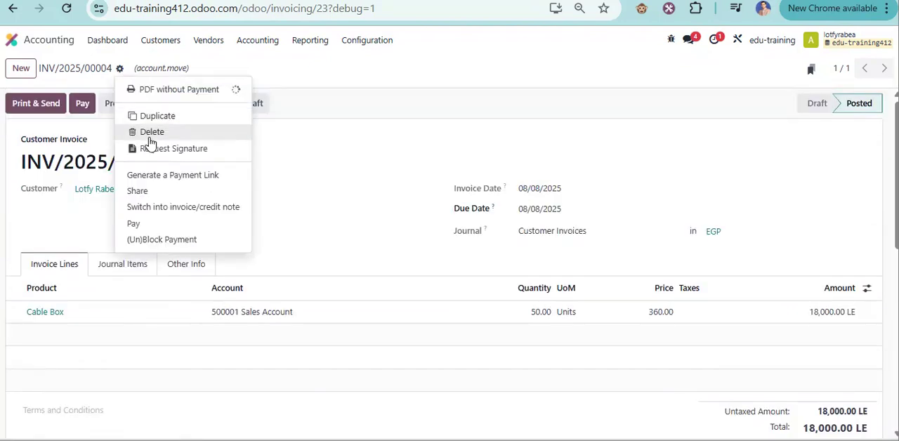
click(179, 125)
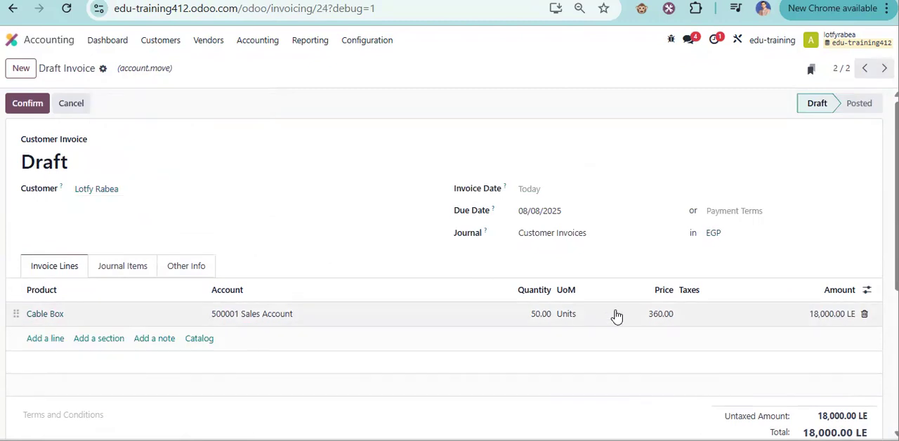
click(656, 315)
text(280)
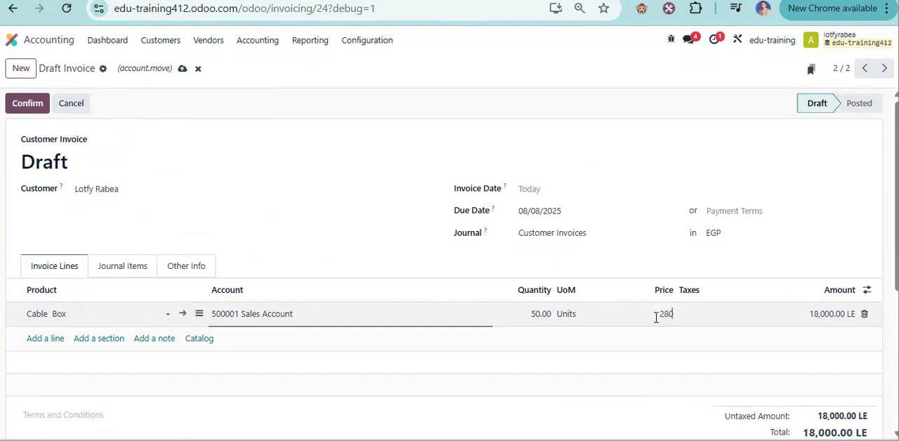
click(27, 104)
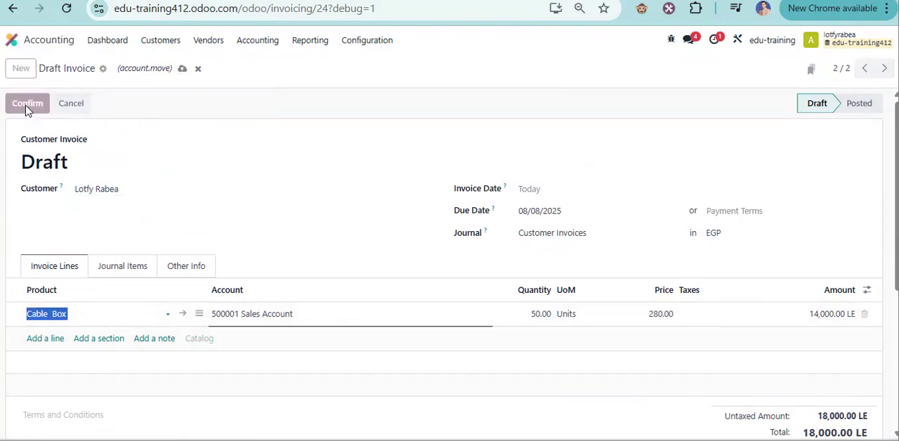
Review the draft invoice's totals and related field, and confirm the invoice.
scroll(731, 257, down, 2)
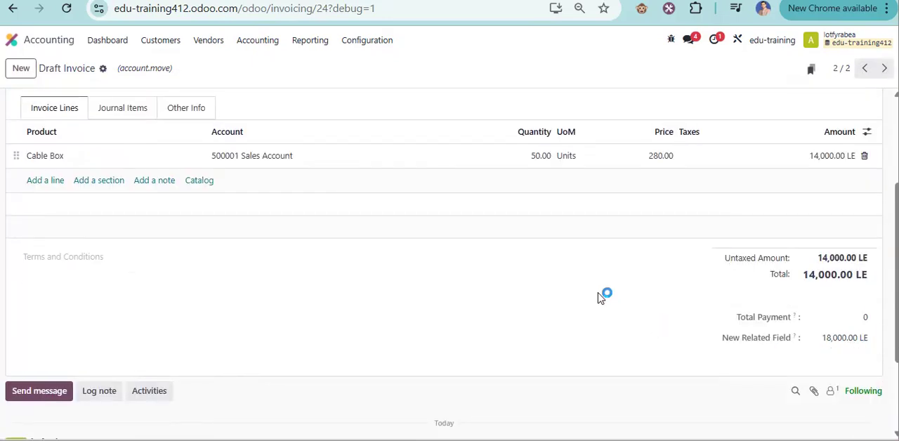
scroll(451, 281, up, 3)
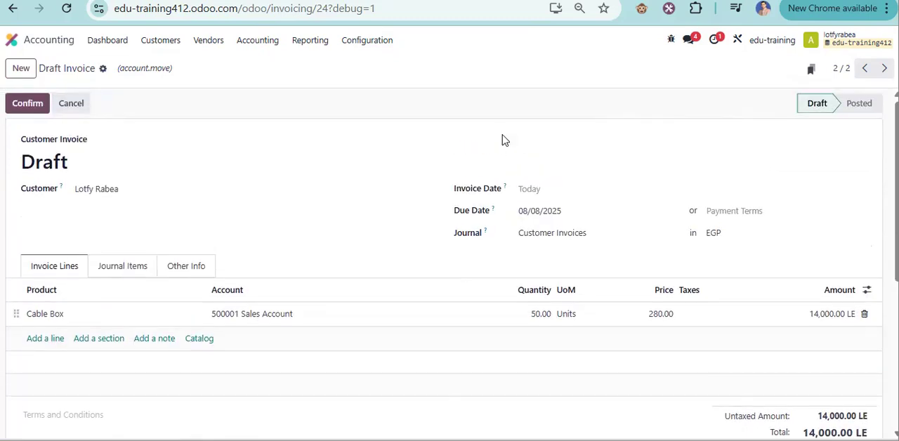
scroll(508, 97, down, 3)
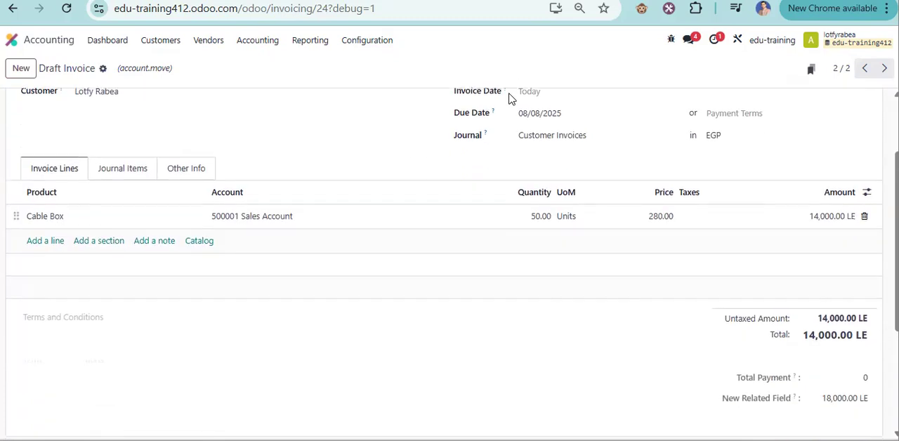
scroll(484, 98, up, 3)
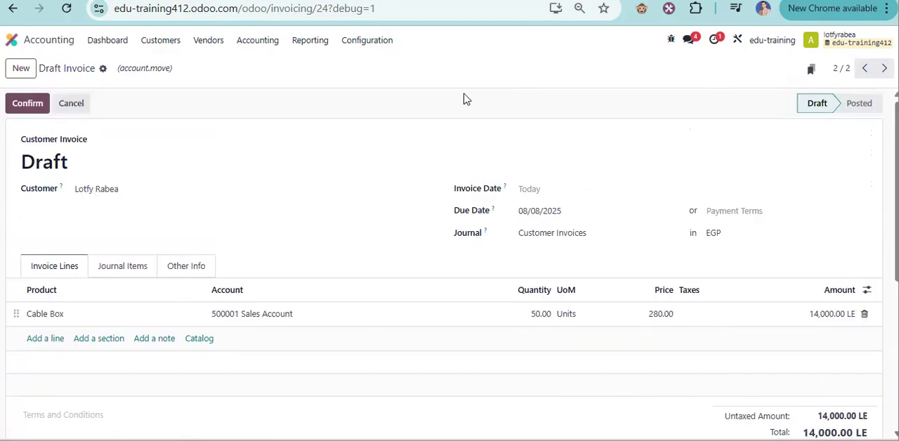
click(29, 102)
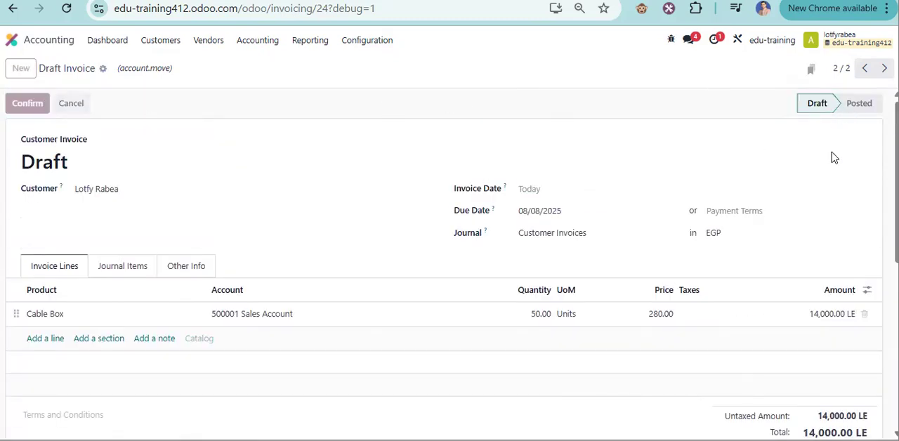
scroll(817, 316, down, 2)
double_click(826, 379)
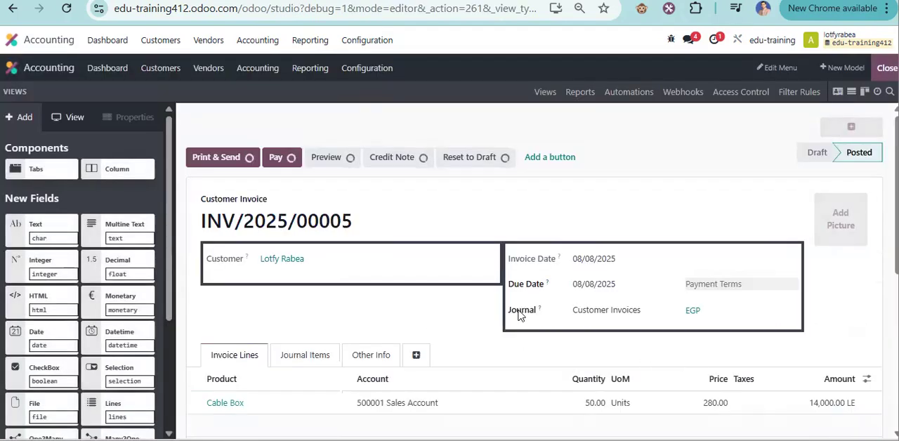
In Studio, change the label of the new related field under the invoice totals to Total Balance Due.
scroll(708, 351, down, 6)
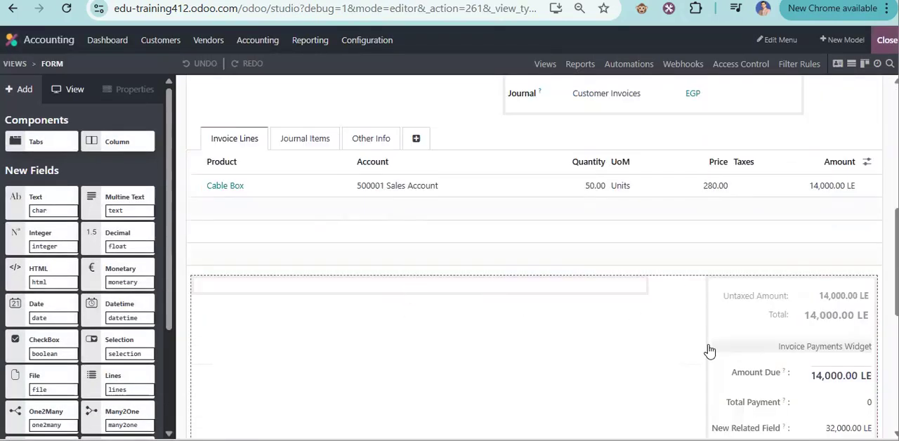
click(762, 205)
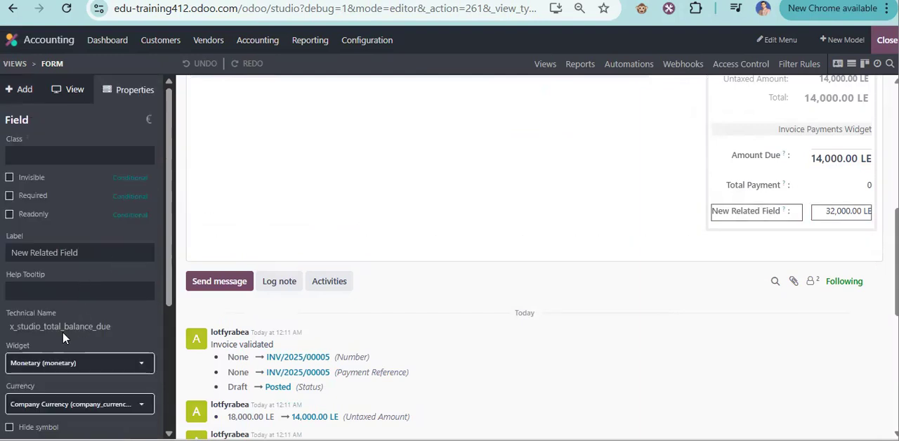
scroll(91, 297, down, 1)
scroll(91, 297, down, 4)
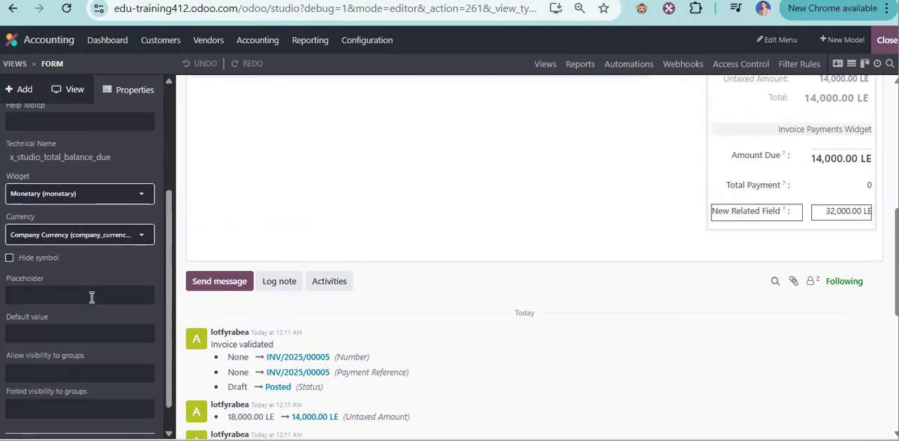
scroll(91, 297, down, 1)
scroll(90, 292, up, 5)
triple_click(108, 255)
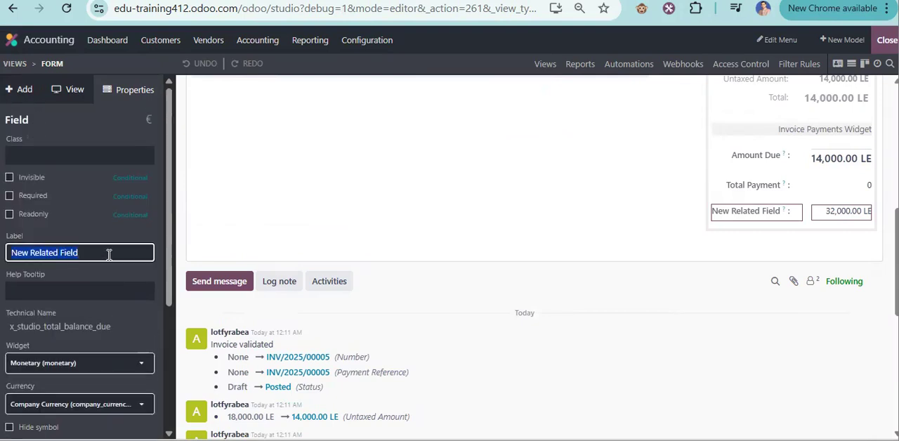
text(T)
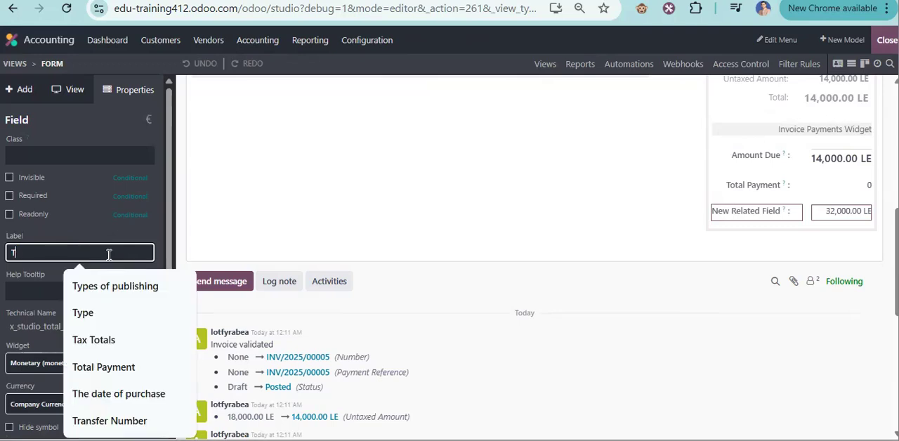
text(otal Balance Due)
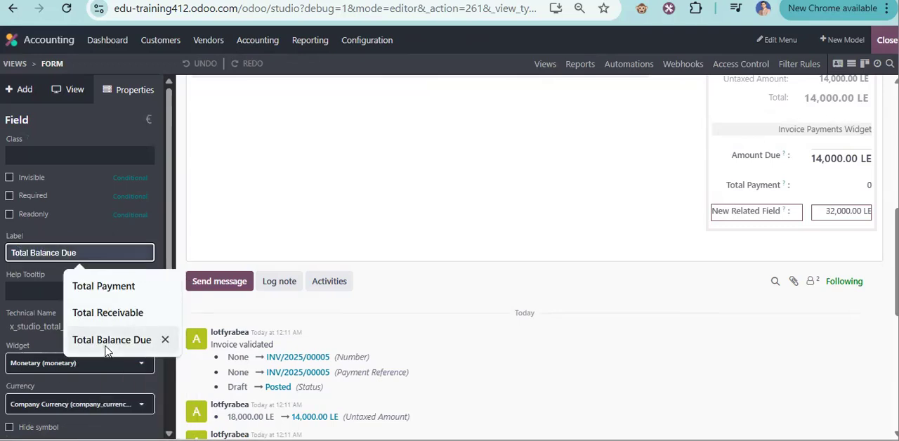
click(106, 345)
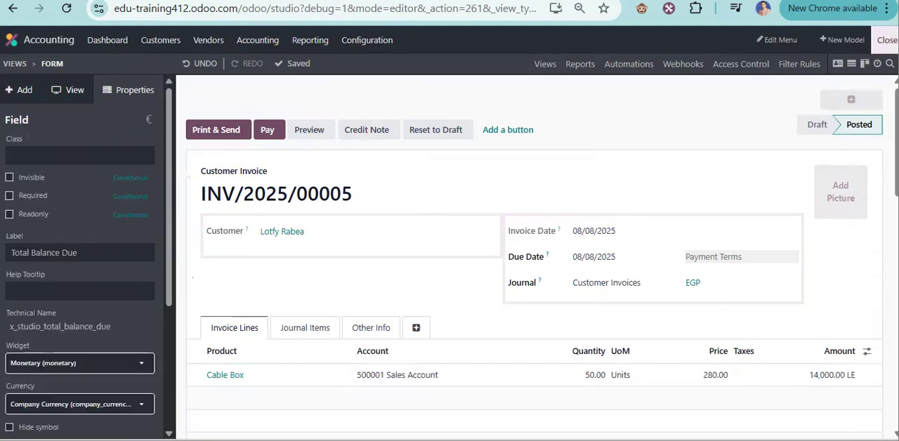
Leave Studio and compare the invoice's Amount Due with its Total Balance Due.
click(886, 40)
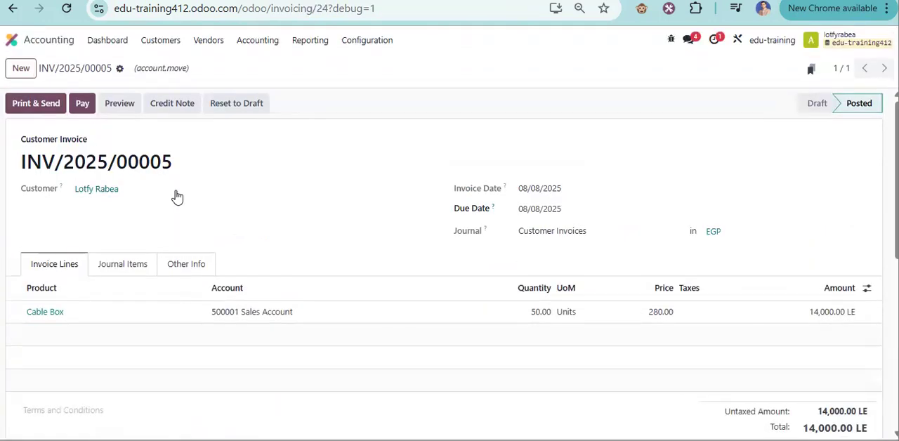
scroll(101, 204, down, 1)
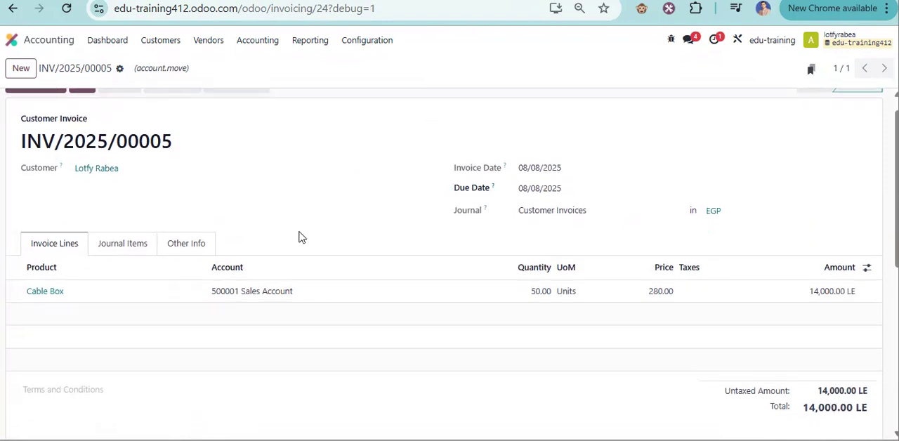
scroll(803, 344, down, 1)
drag(727, 355, 838, 353)
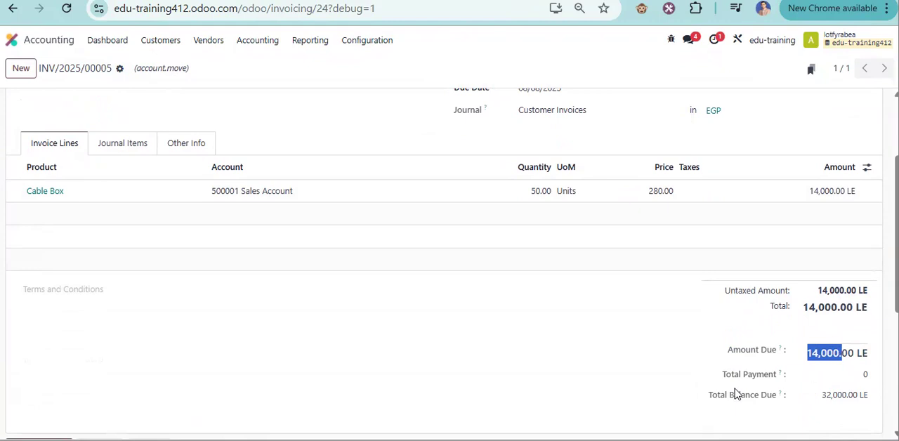
drag(705, 395, 767, 399)
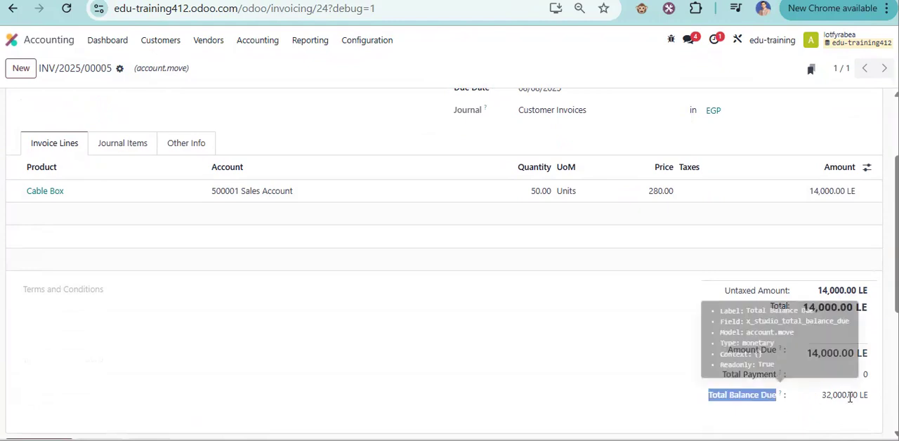
drag(822, 395, 857, 398)
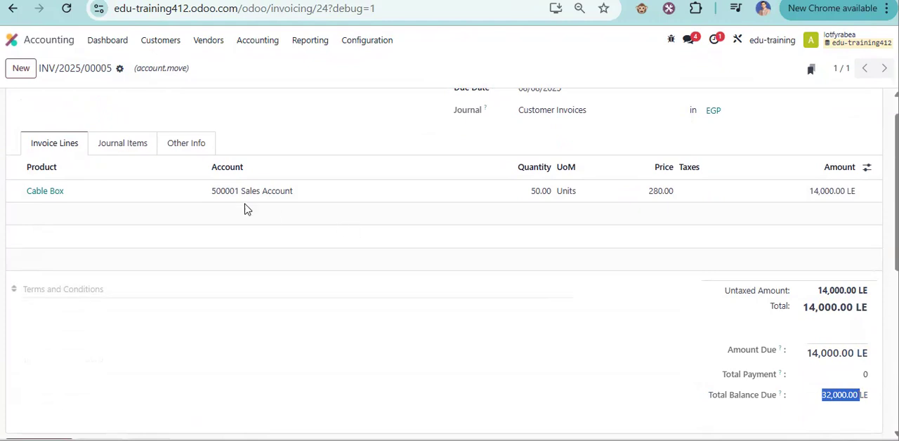
Register a partial payment of 4,000 LE on the invoice and check Total Payment and Total Balance Due.
scroll(232, 200, up, 3)
click(83, 107)
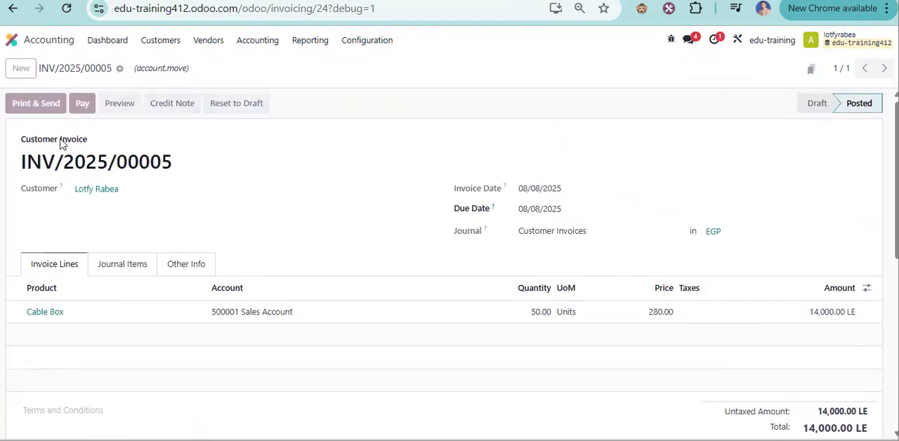
drag(531, 200, 565, 200)
text(4000 LE)
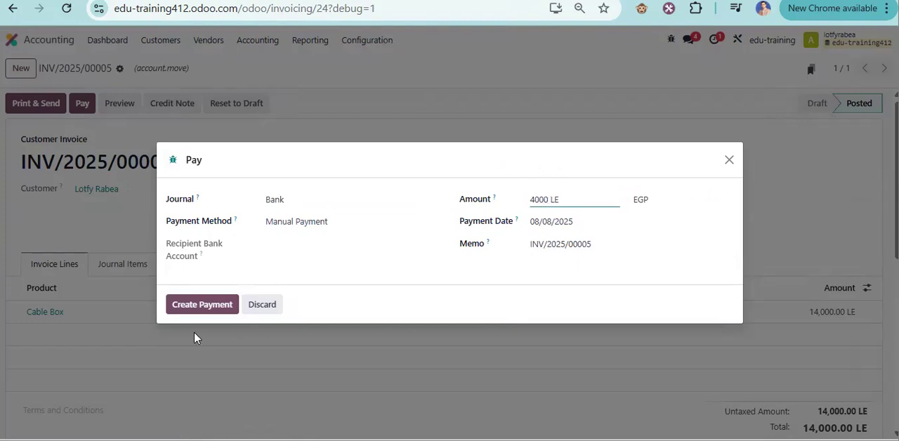
click(194, 338)
click(197, 335)
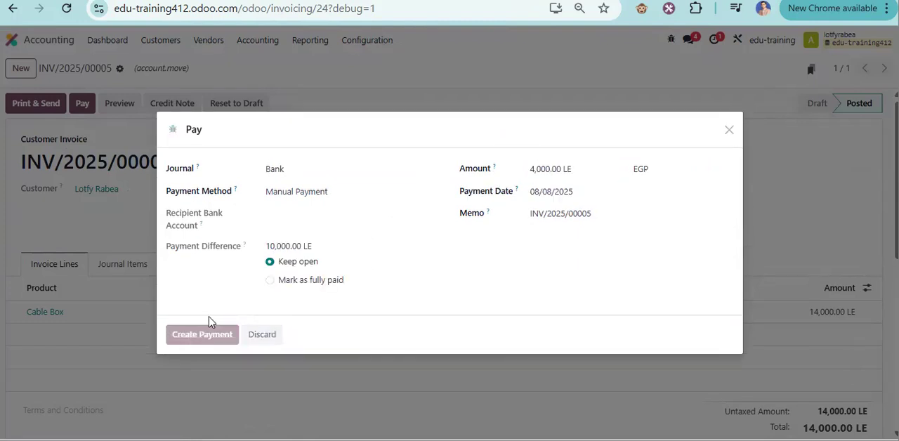
scroll(843, 330, down, 3)
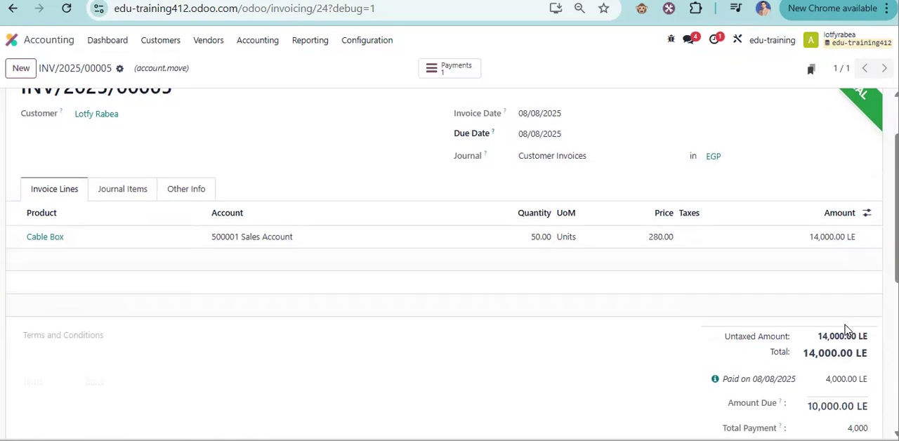
drag(821, 390, 858, 389)
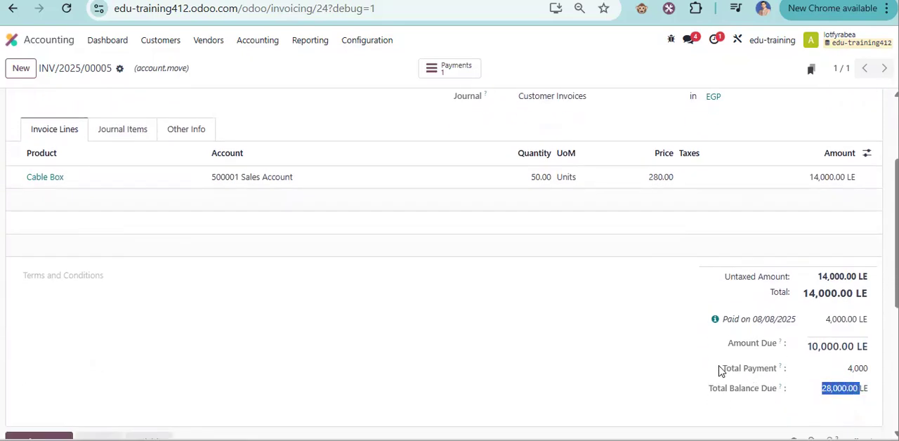
drag(722, 368, 775, 369)
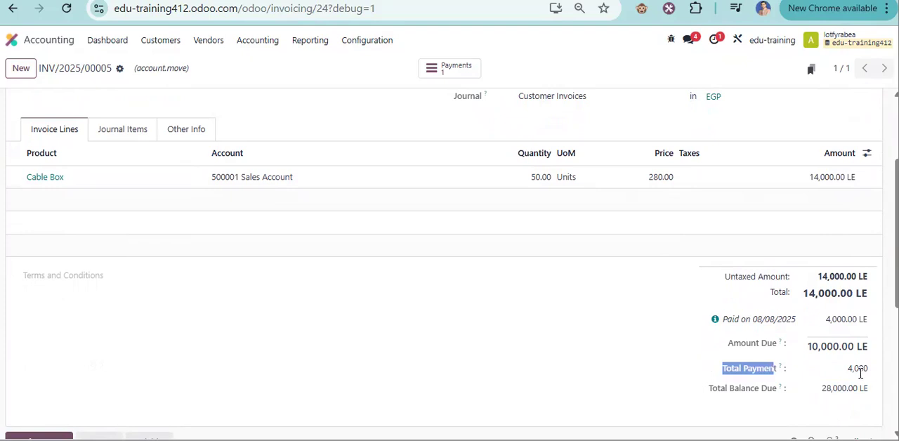
Register another payment of 6,000 LE on the same invoice and recheck the payment and balance totals.
scroll(378, 246, up, 3)
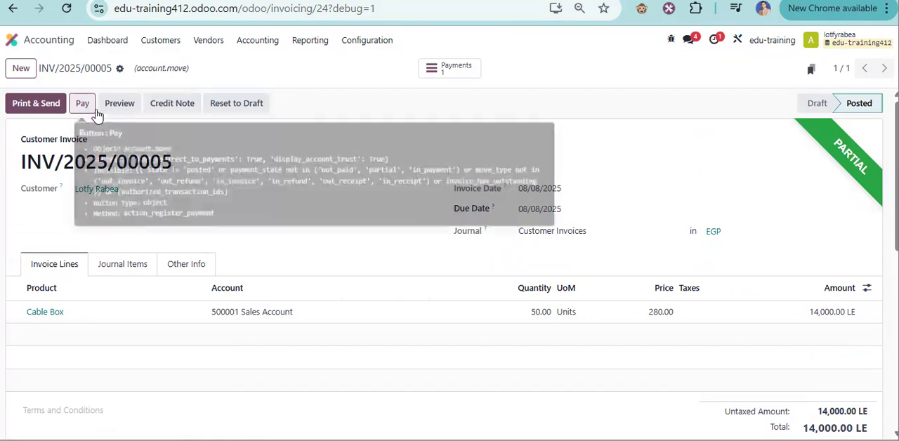
click(89, 107)
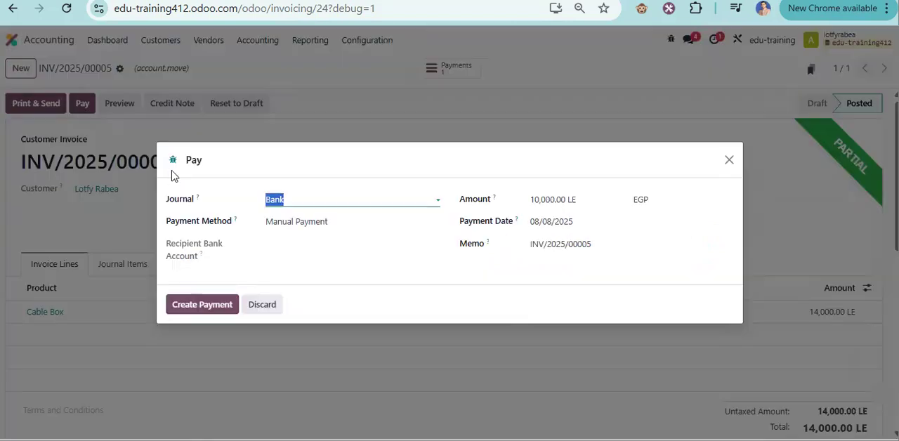
click(546, 201)
text(60)
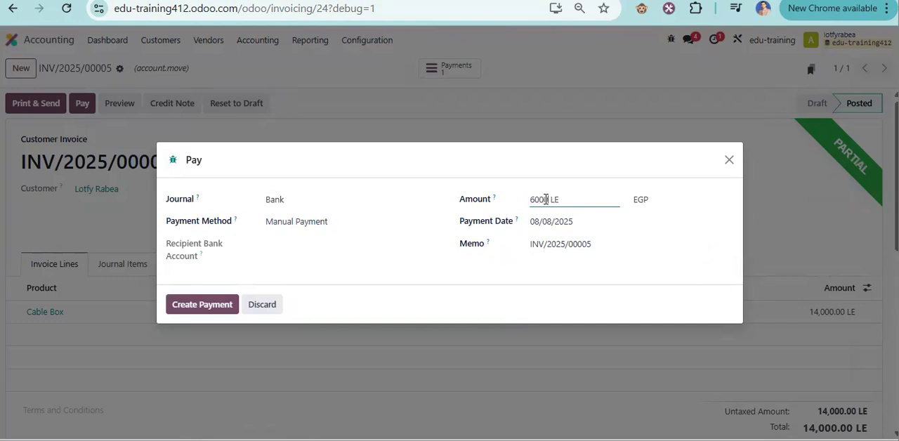
click(194, 313)
click(206, 334)
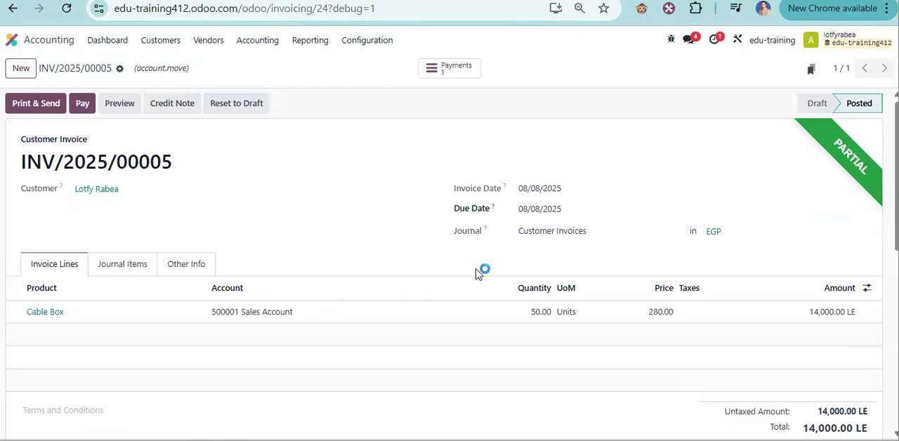
scroll(660, 247, down, 3)
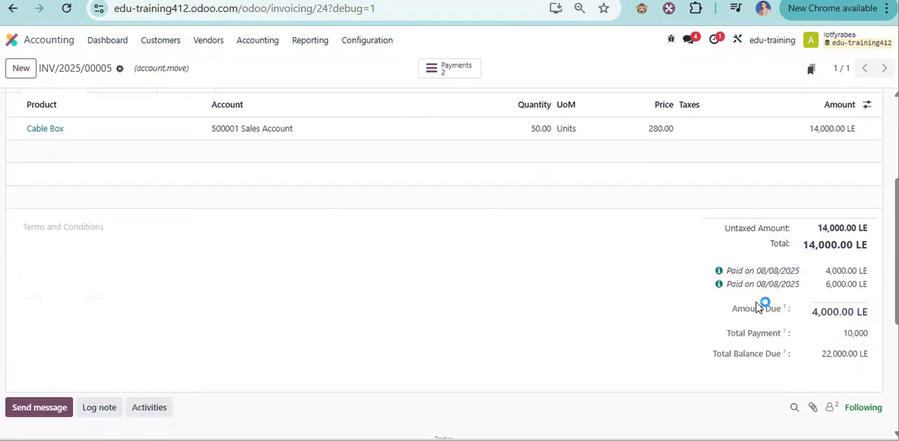
drag(844, 333, 868, 333)
click(663, 361)
drag(712, 356, 835, 357)
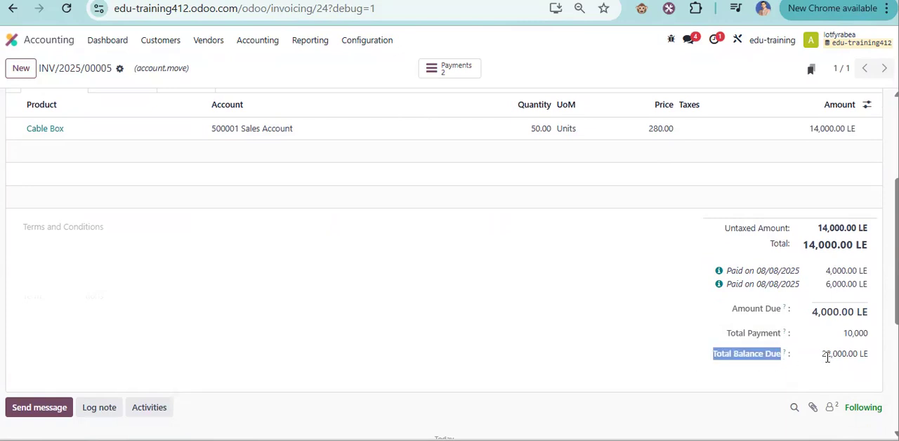
scroll(247, 206, up, 5)
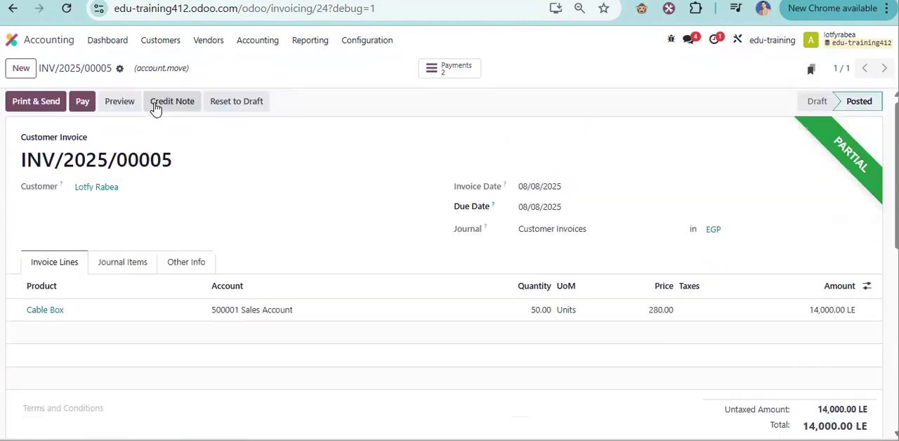
Open the customer invoices list in Studio and expand the existing fields that are not in the view.
click(161, 42)
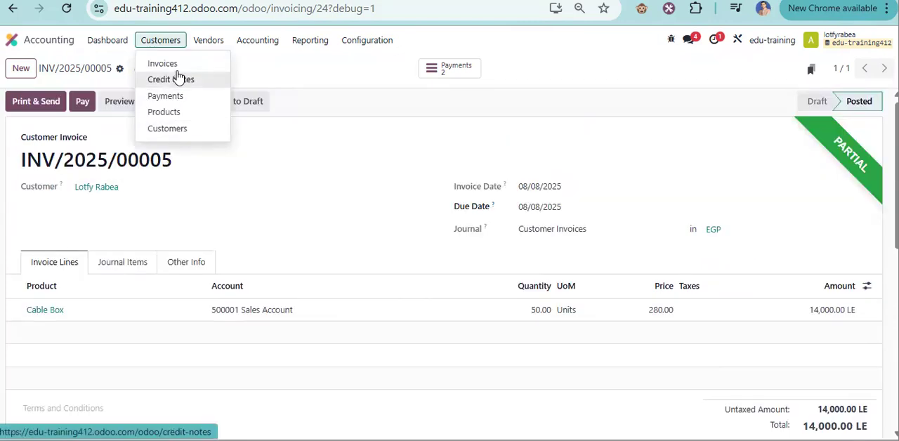
click(163, 64)
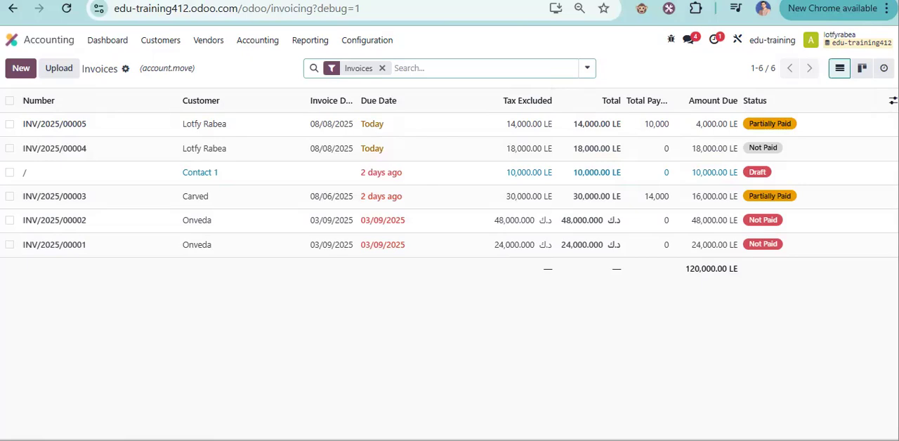
click(893, 101)
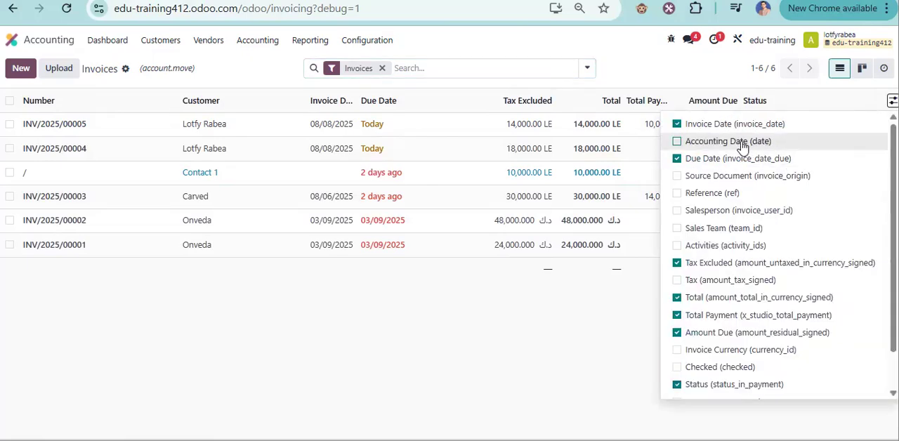
scroll(738, 365, down, 2)
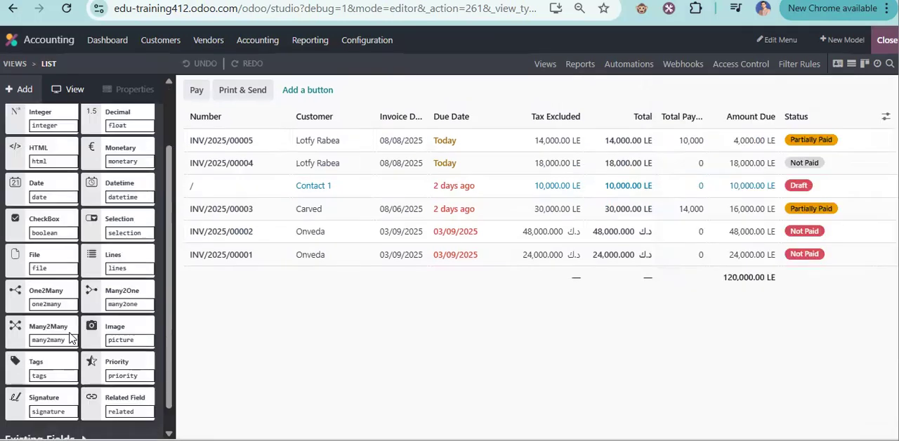
scroll(85, 393, down, 3)
click(70, 415)
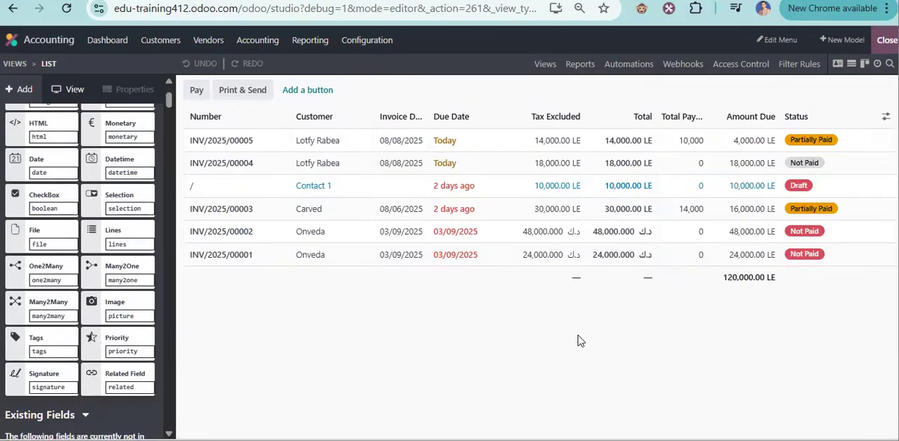
scroll(109, 327, down, 3)
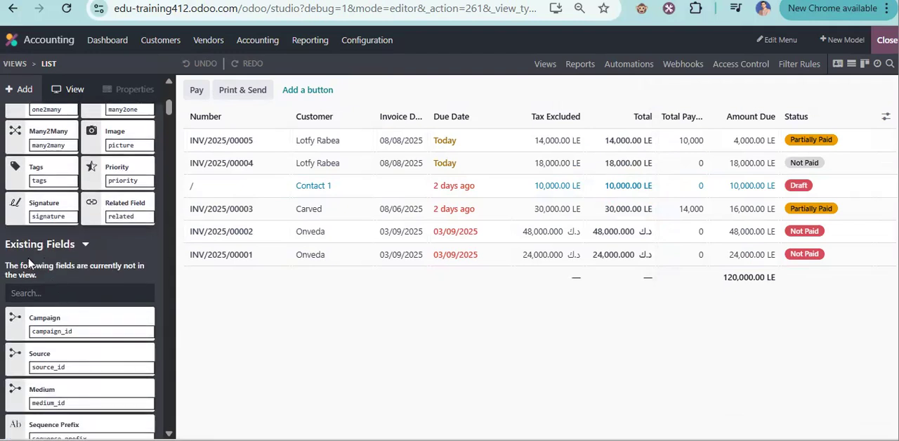
Find the existing Total Balance Due field by searching for "tota" and add it as a column after Amount Due.
click(53, 293)
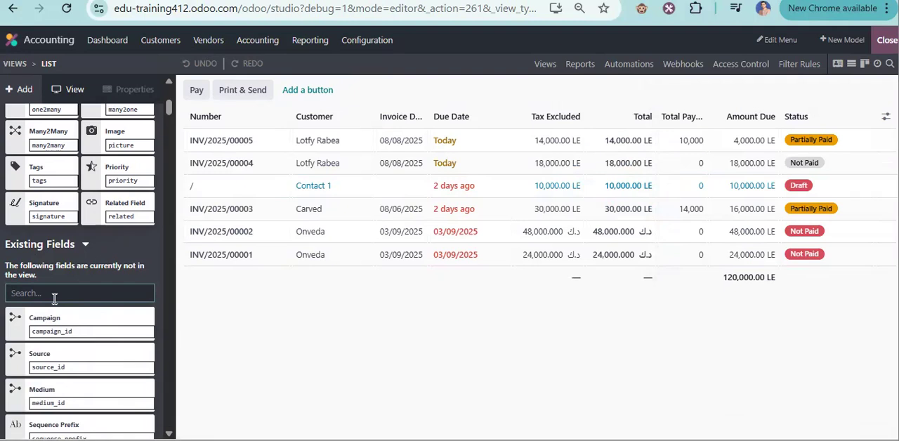
text(to)
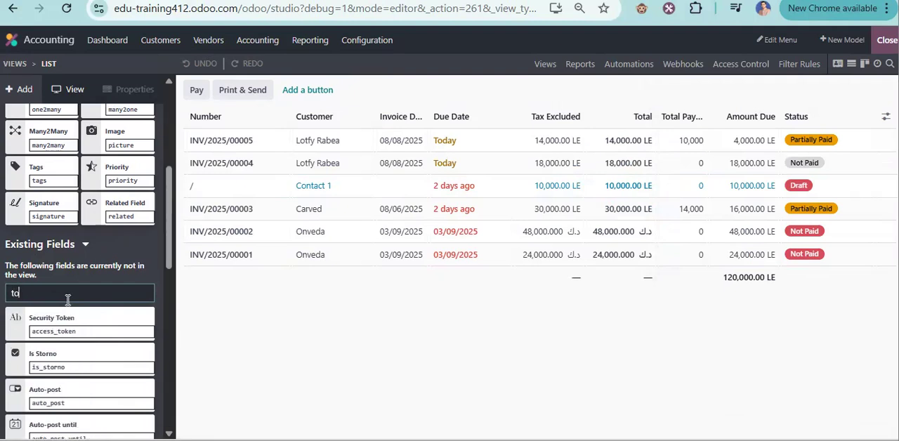
text(ta)
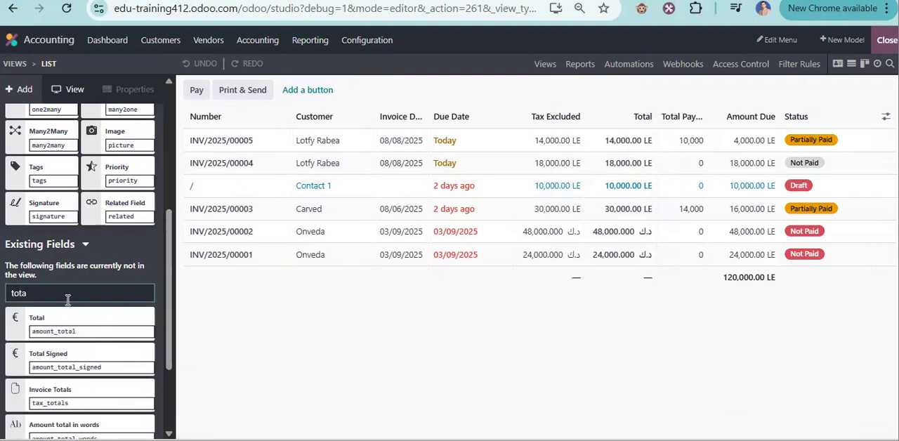
scroll(91, 330, down, 4)
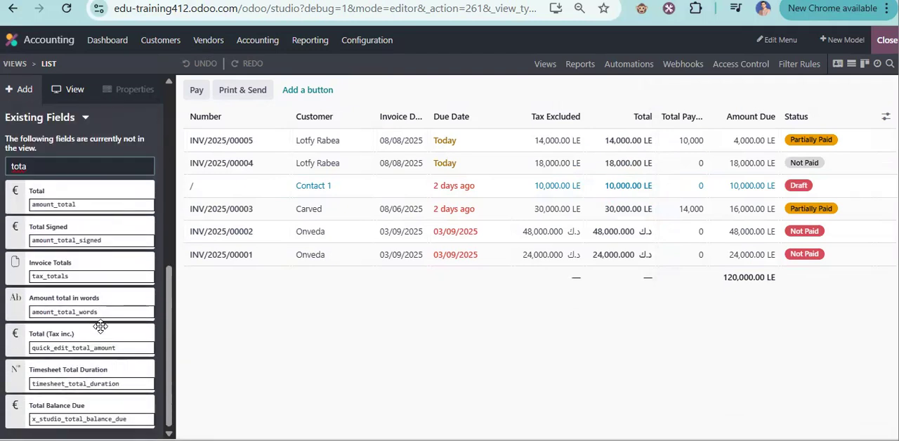
drag(63, 414, 777, 138)
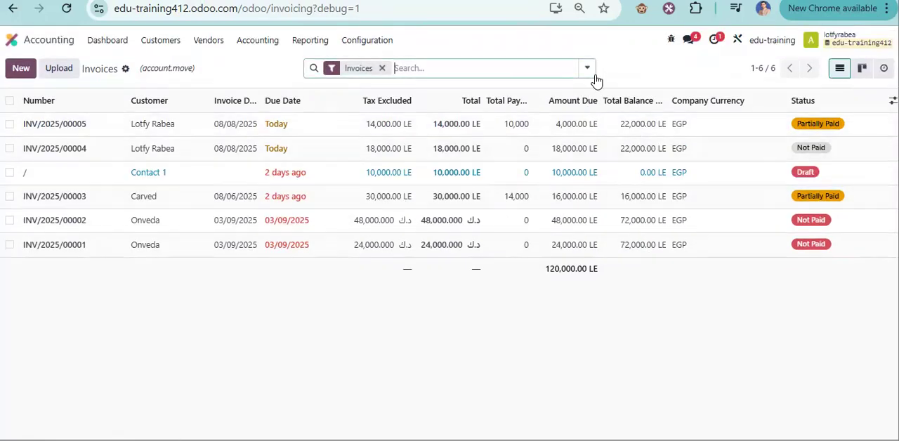
Review the invoices list grouped by Partner with the Total Payment and Total Balance Due columns widened, and remove the grouping.
click(587, 70)
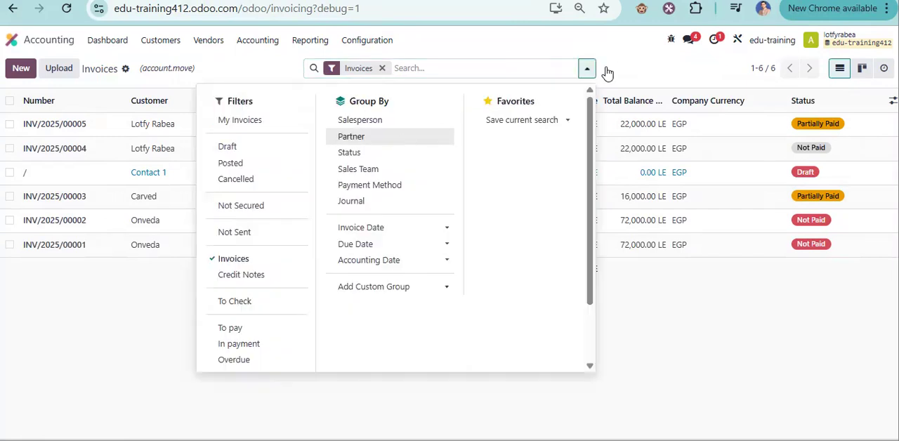
click(640, 65)
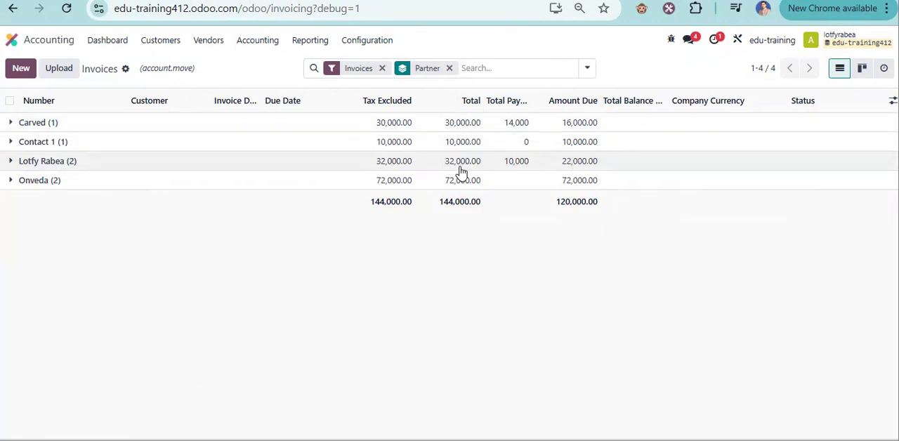
drag(528, 98, 553, 99)
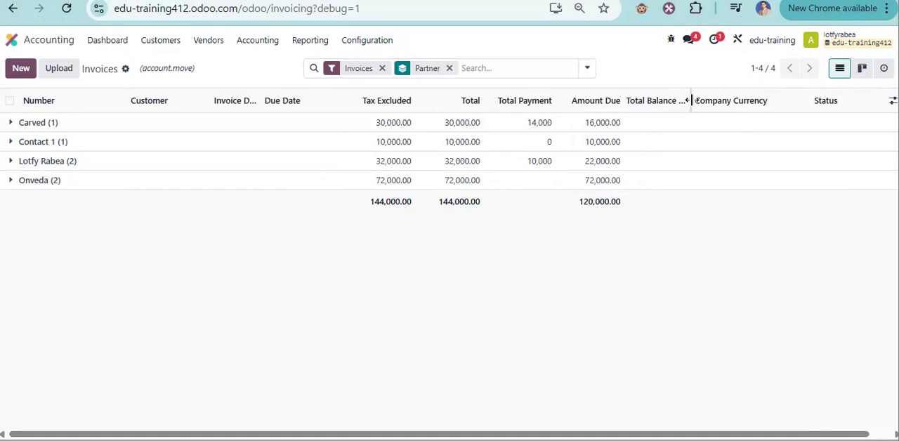
drag(692, 101, 723, 106)
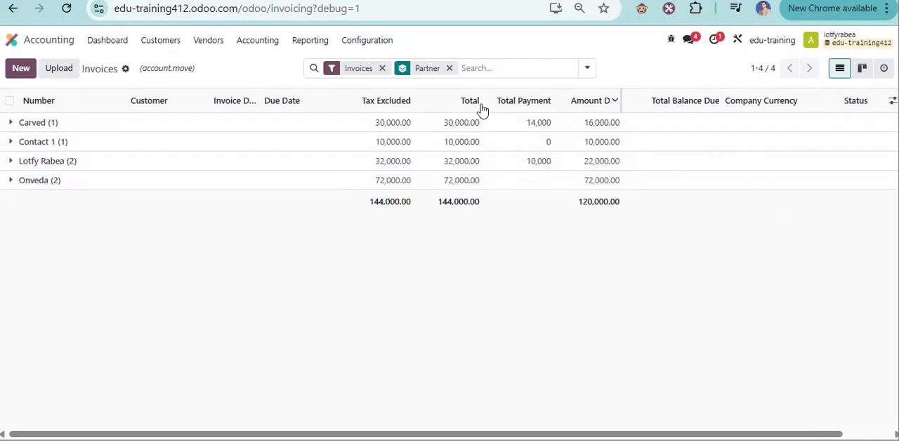
click(449, 68)
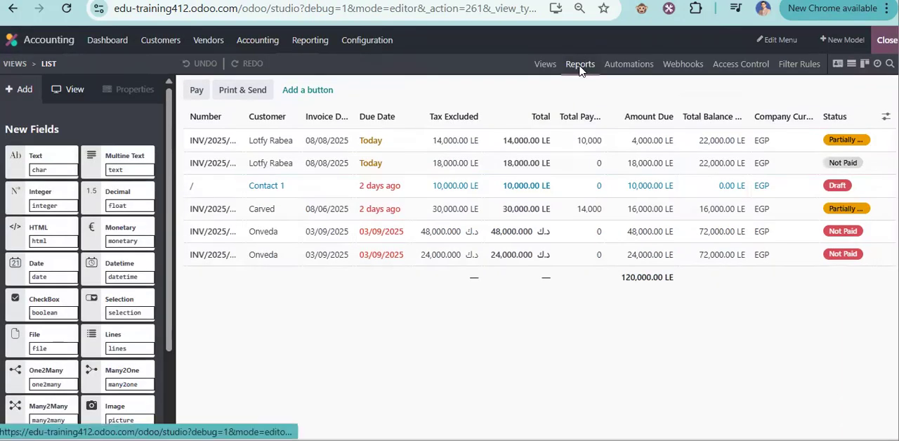
Open the PDF without Payment invoice report for editing in Studio.
click(578, 70)
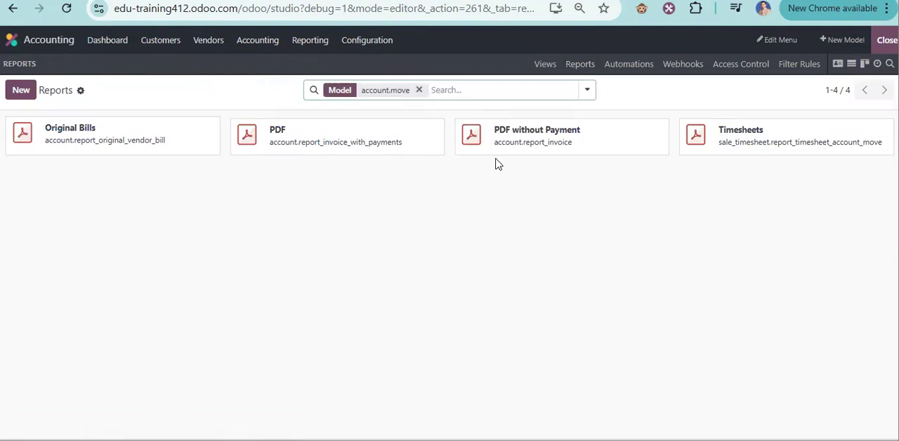
click(601, 147)
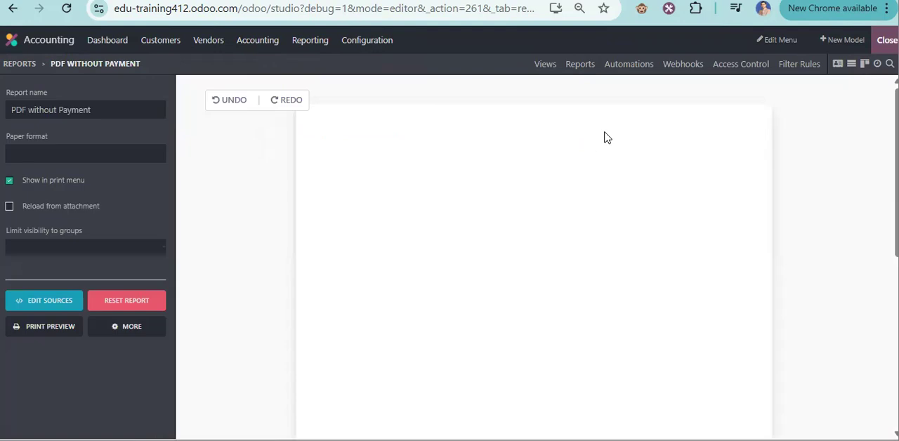
scroll(554, 245, down, 10)
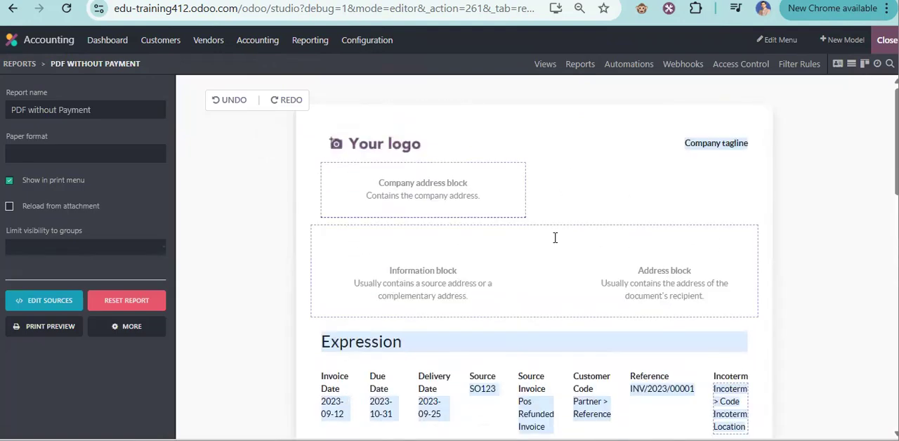
scroll(555, 237, down, 5)
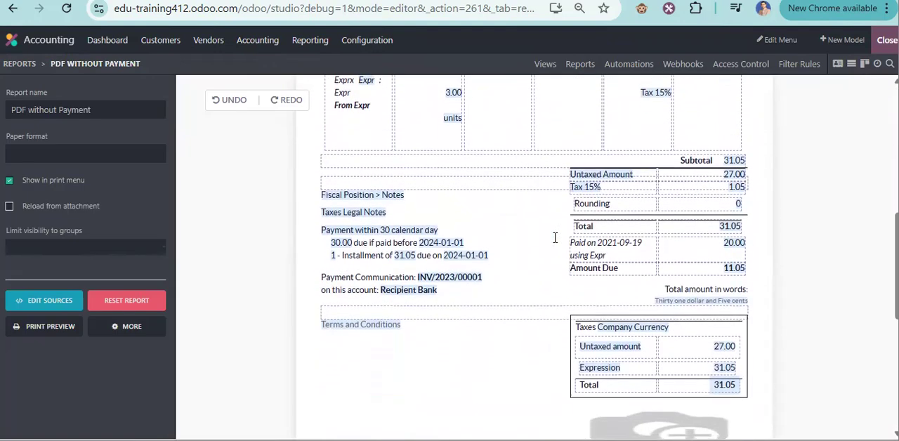
scroll(553, 235, down, 1)
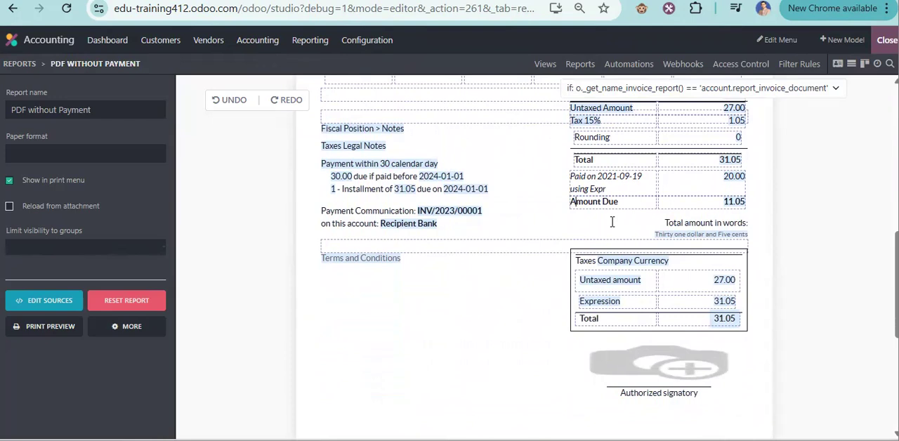
Insert the Total Balance Due field on the empty line above Terms and Conditions, without a default value, and save the report.
click(651, 222)
click(577, 223)
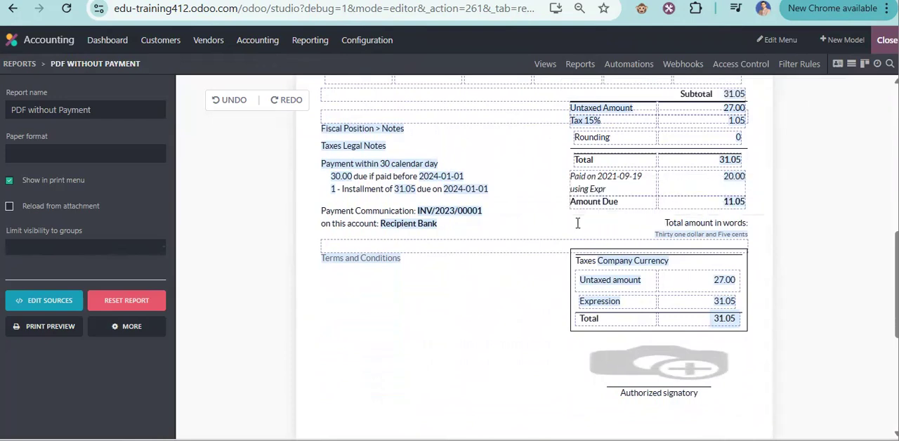
click(578, 222)
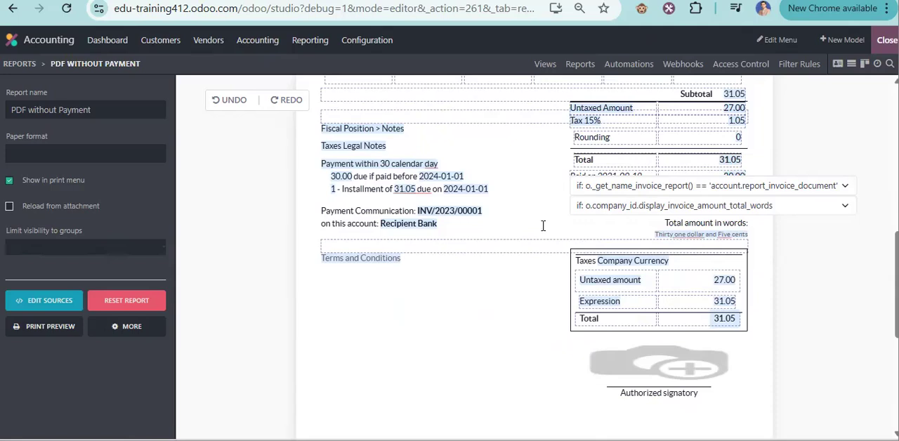
click(330, 243)
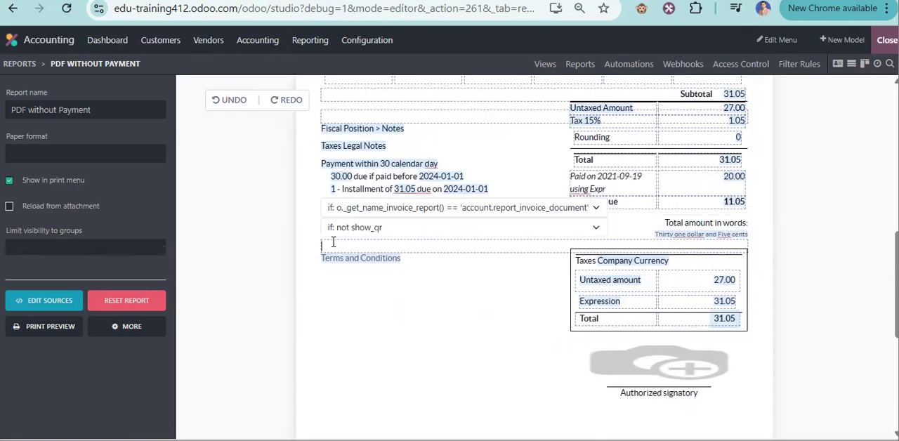
text(/)
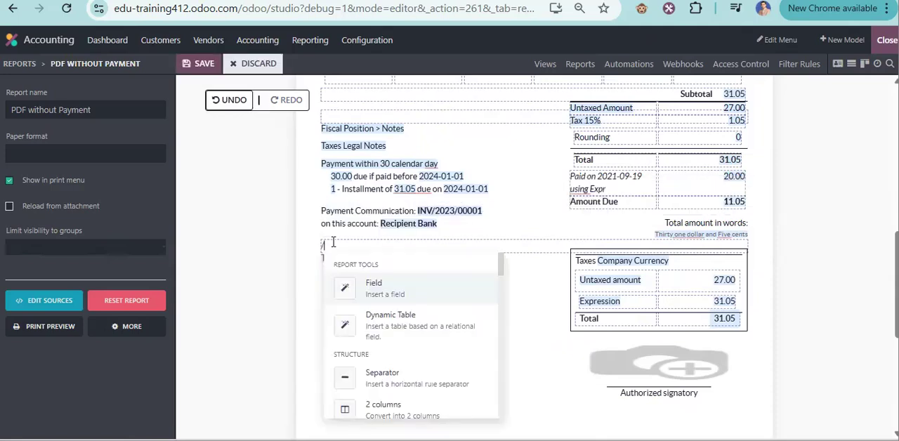
click(384, 291)
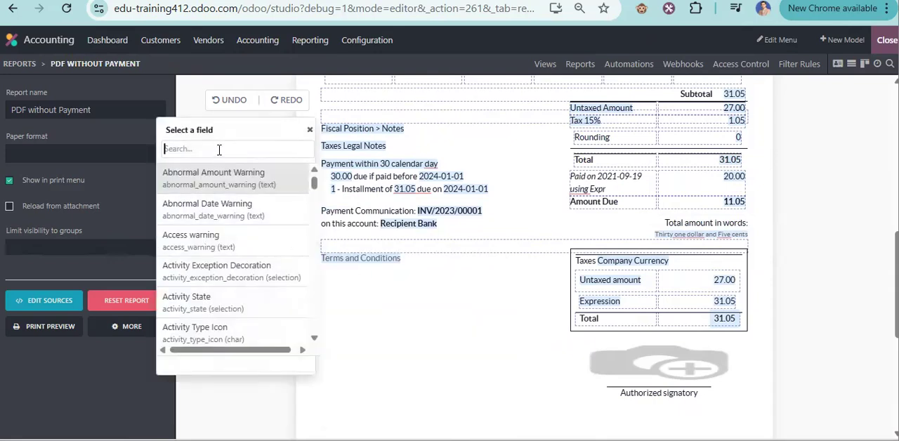
text(tota)
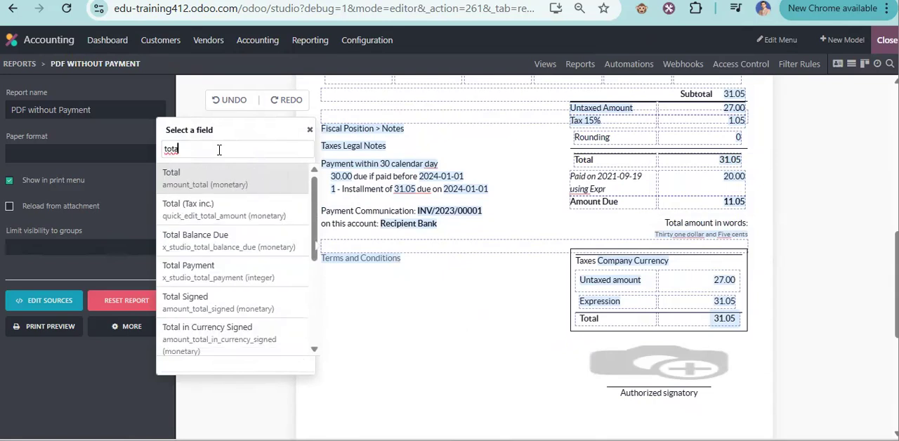
click(193, 243)
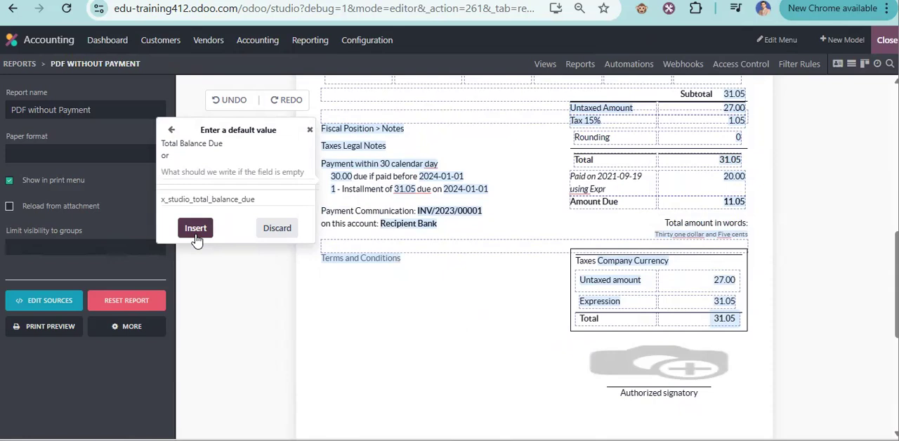
click(196, 235)
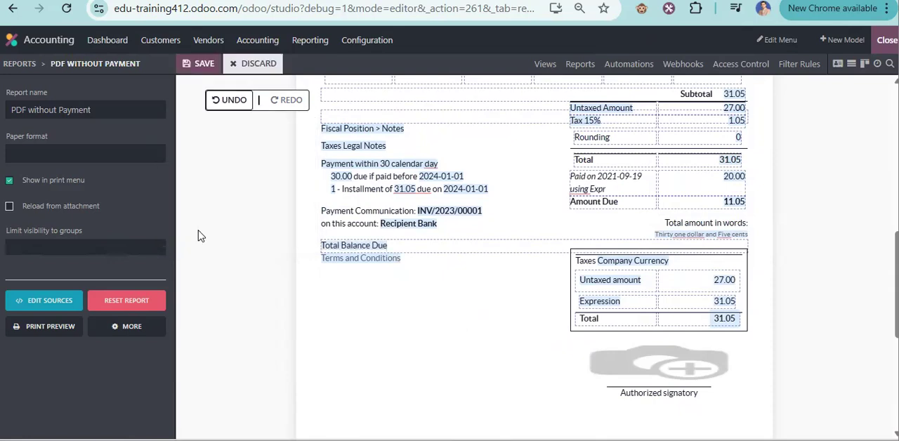
click(205, 63)
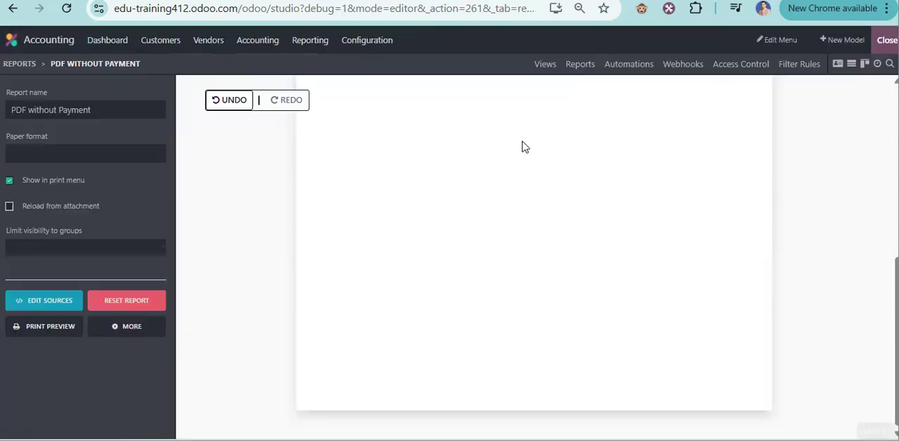
Put the label text "Total Balance Due" in front of the Total Balance Due field above Terms and Conditions and save the report.
scroll(818, 116, down, 5)
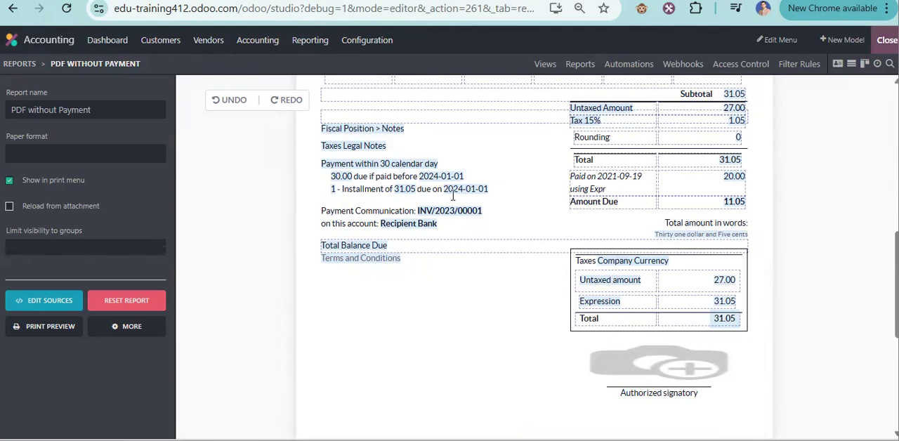
click(327, 253)
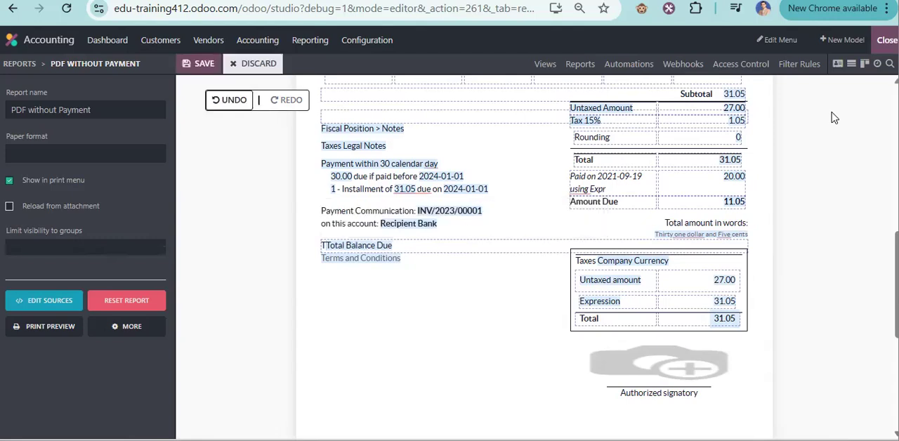
text(otal )
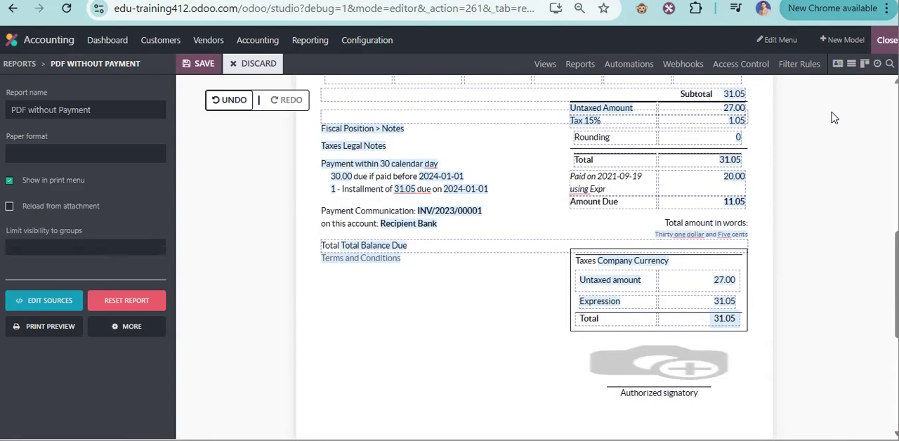
text(Balance)
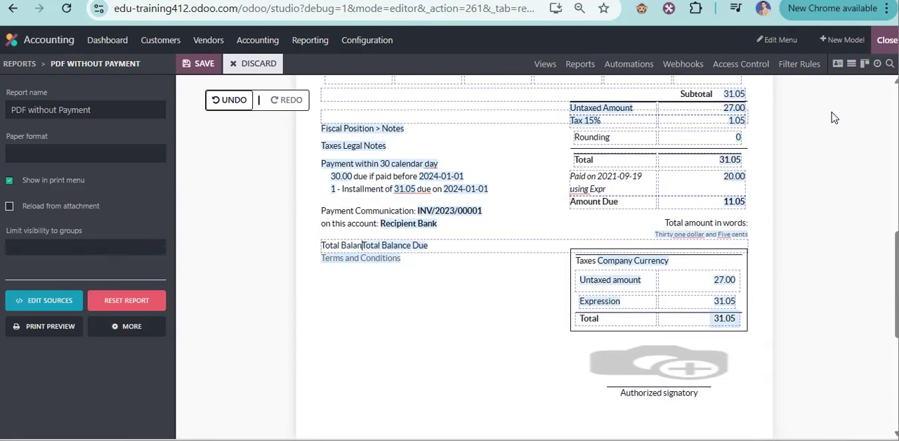
text( Due)
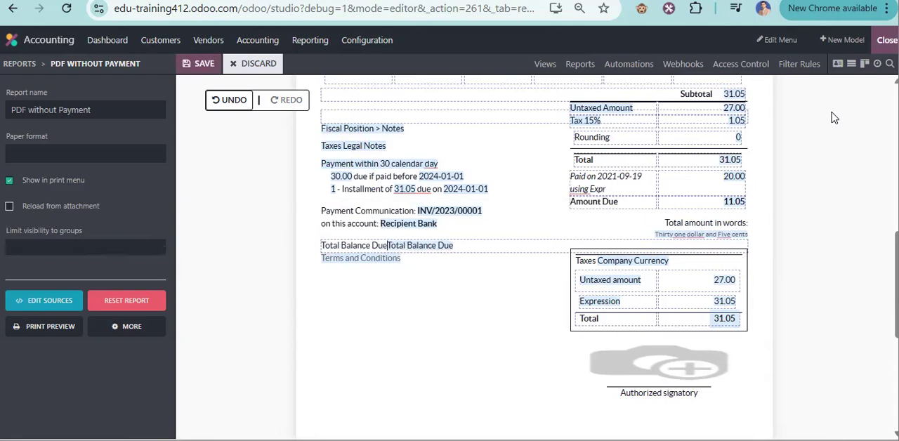
click(203, 63)
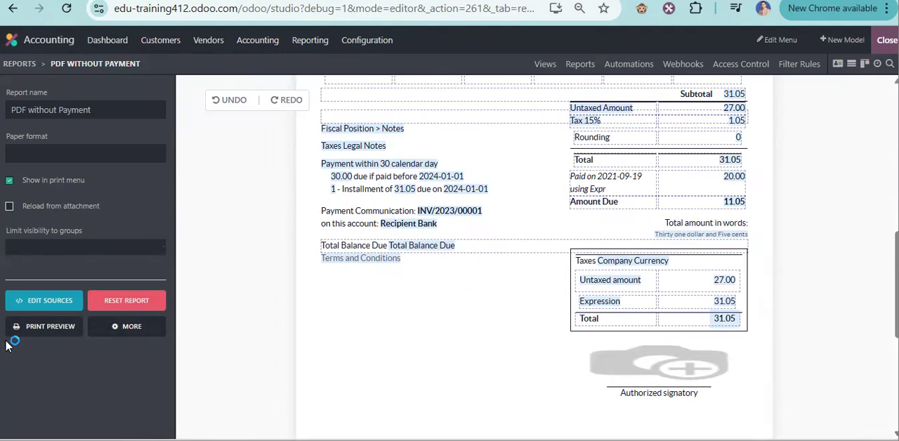
Generate a print preview of the report and check the Total Balance Due line against the invoice total in the downloaded PDF.
click(33, 330)
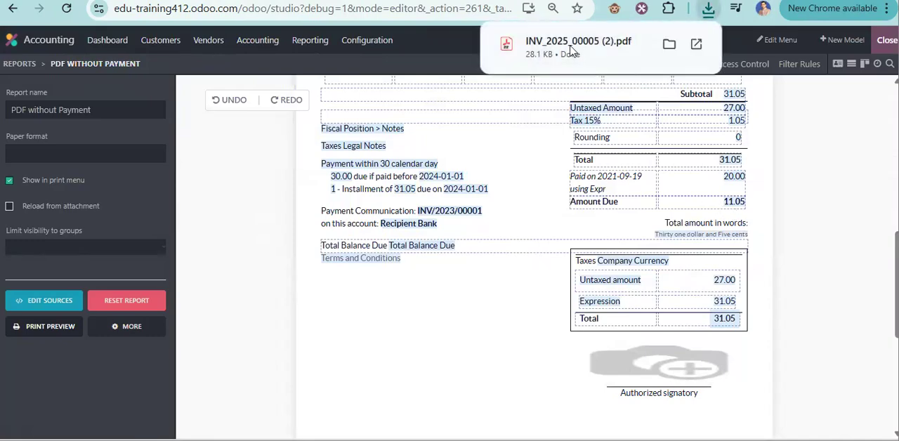
click(573, 49)
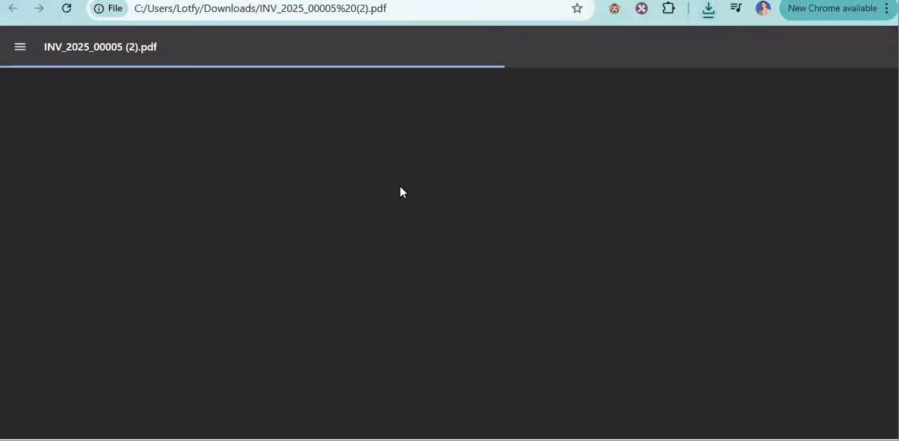
scroll(359, 235, down, 5)
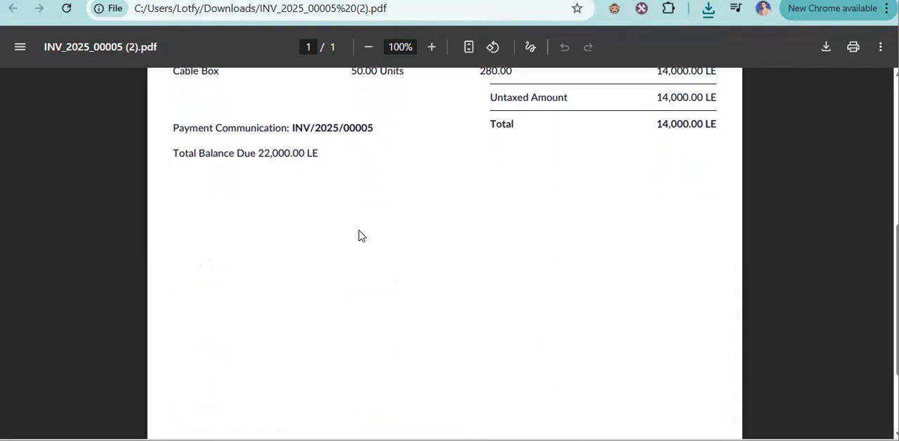
drag(171, 156, 322, 156)
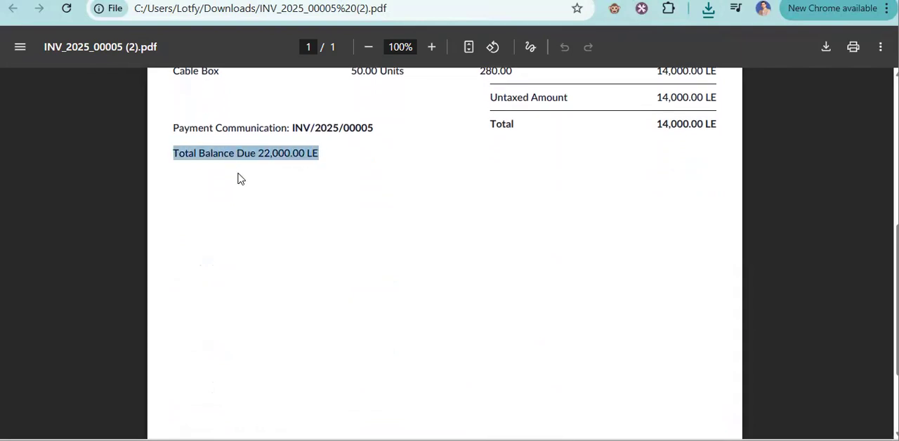
scroll(664, 146, up, 1)
drag(652, 176, 718, 173)
drag(176, 202, 336, 204)
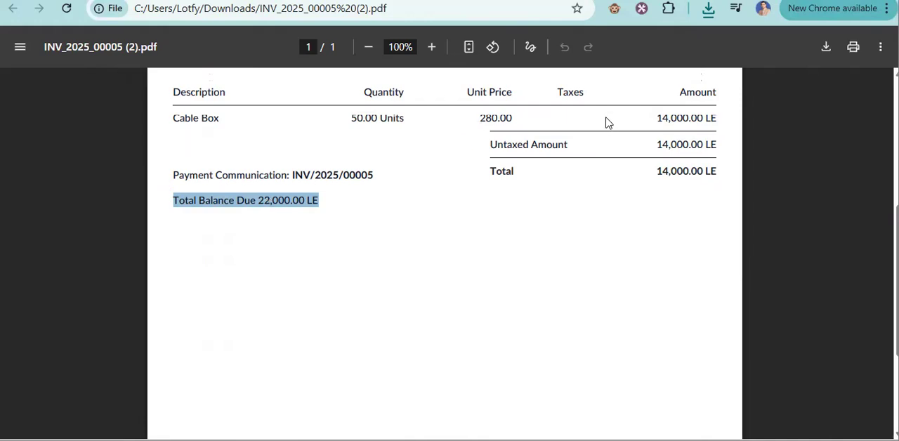
scroll(606, 122, up, 3)
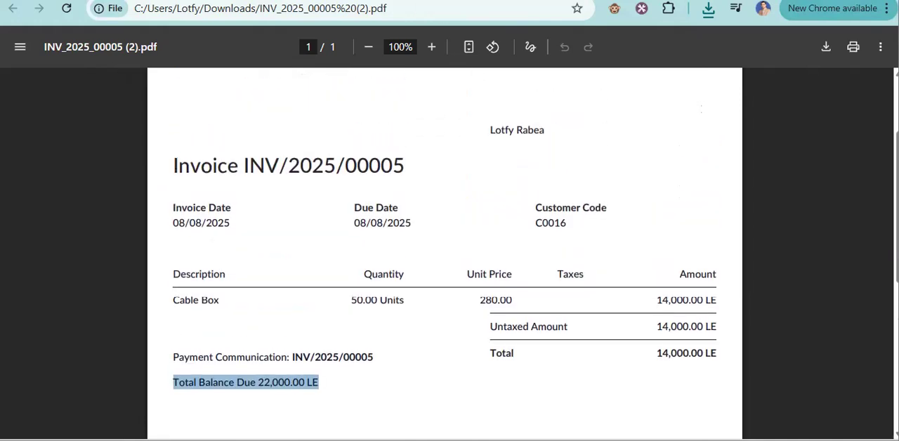
Return from the invoice PDF to the Odoo invoices list and go to the overview of all apps.
click(366, 1)
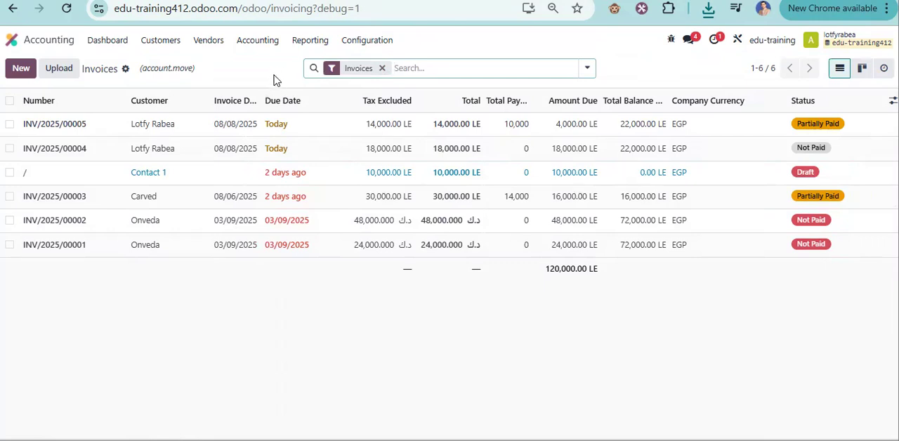
click(17, 40)
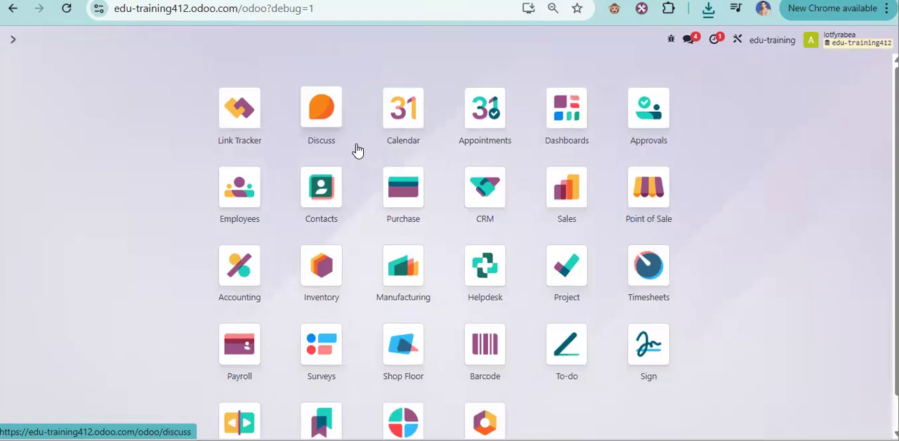